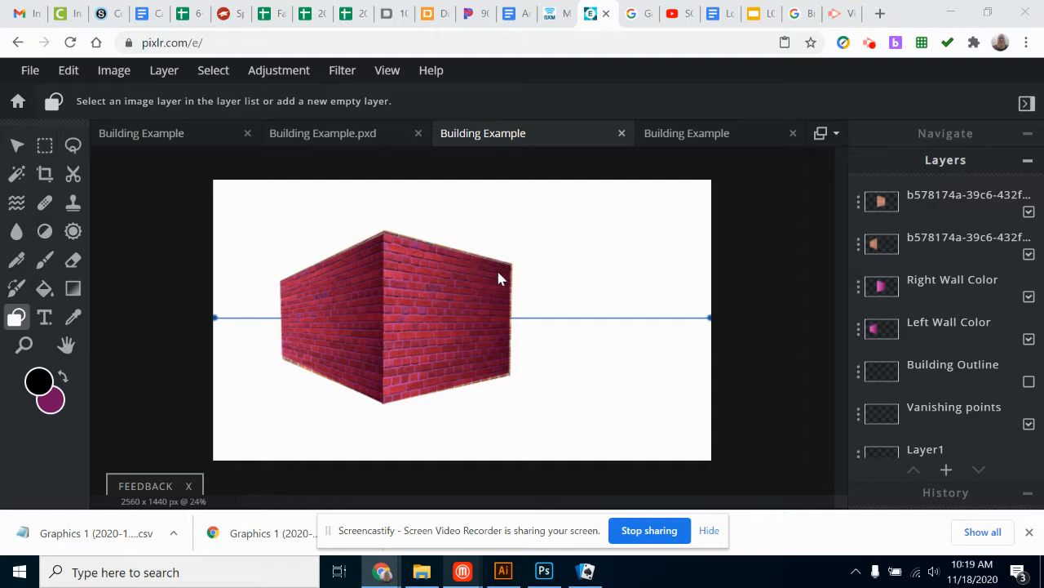
Set the primary colour from black to a medium orange.
{"action": "left_click", "coordinate": [39, 380]}
{"action": "left_click", "coordinate": [783, 365]}
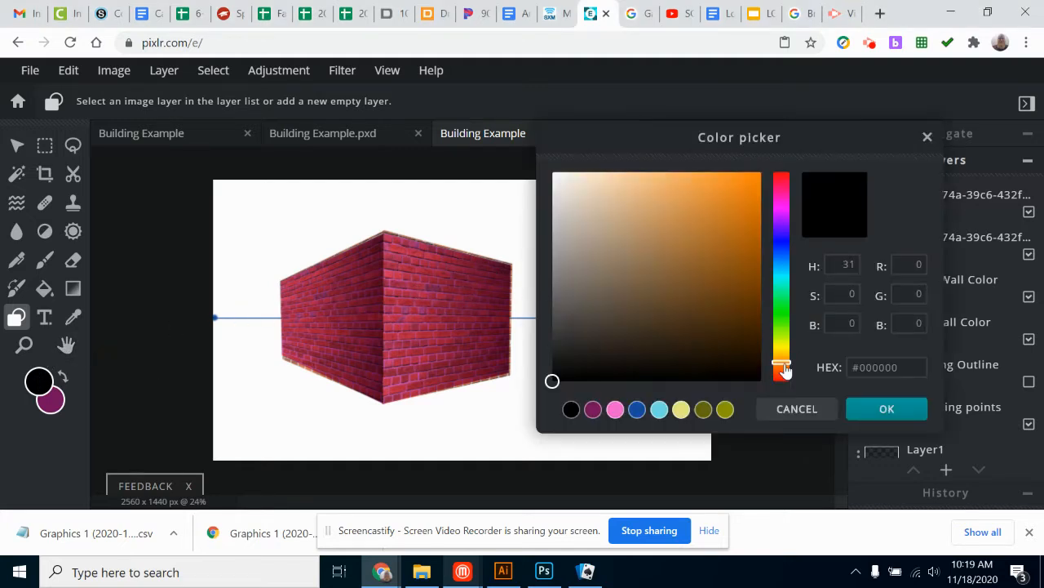
{"action": "left_click_drag", "start_coordinate": [711, 228], "coordinate": [710, 204]}
{"action": "left_click", "coordinate": [904, 414]}
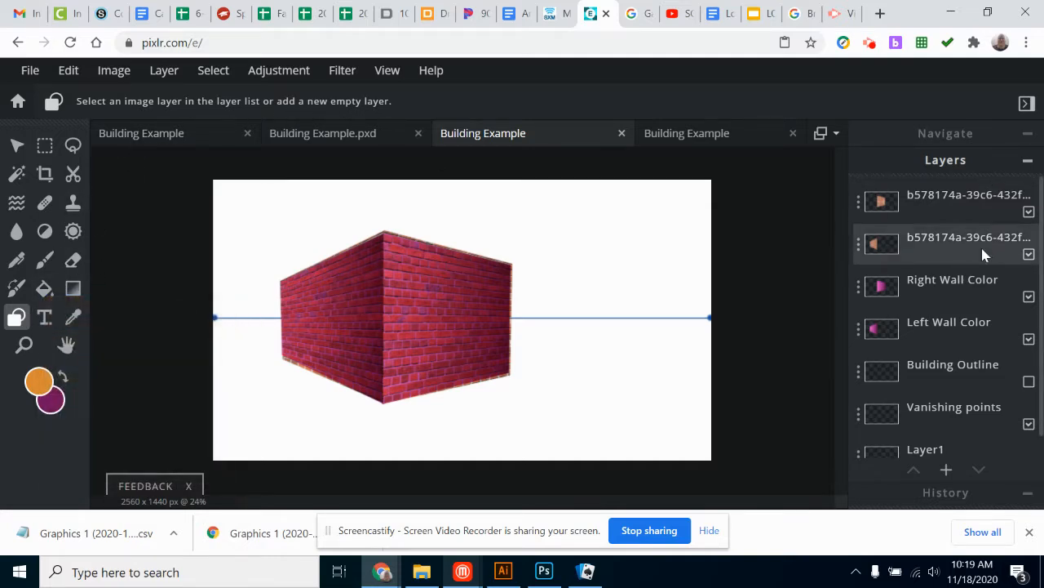
On a new empty layer, draw a two-point-perspective box outline overlapping the brick building, with lines running to both vanishing points.
{"action": "left_click", "coordinate": [946, 469]}
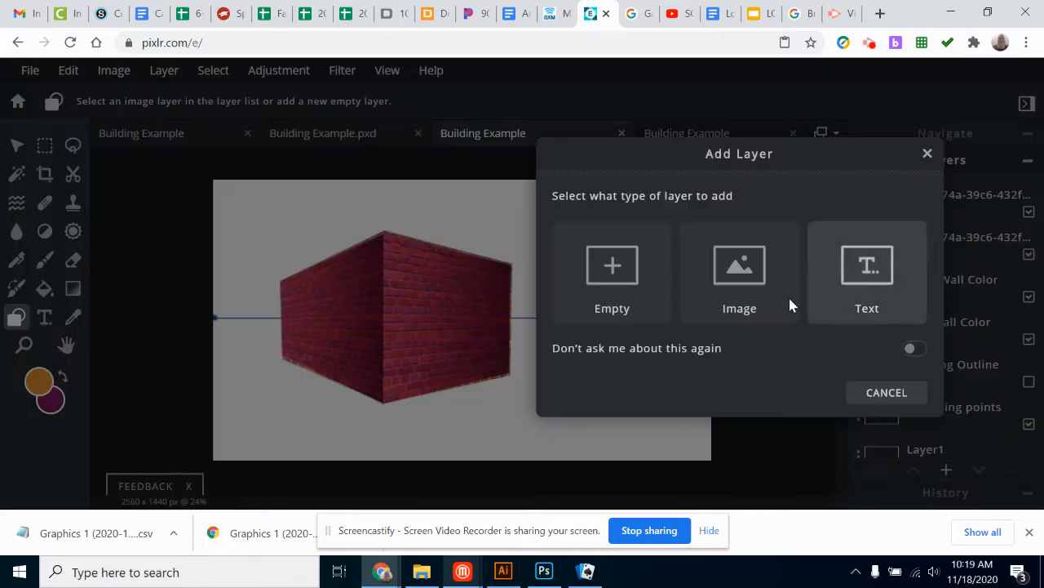
{"action": "left_click", "coordinate": [612, 269]}
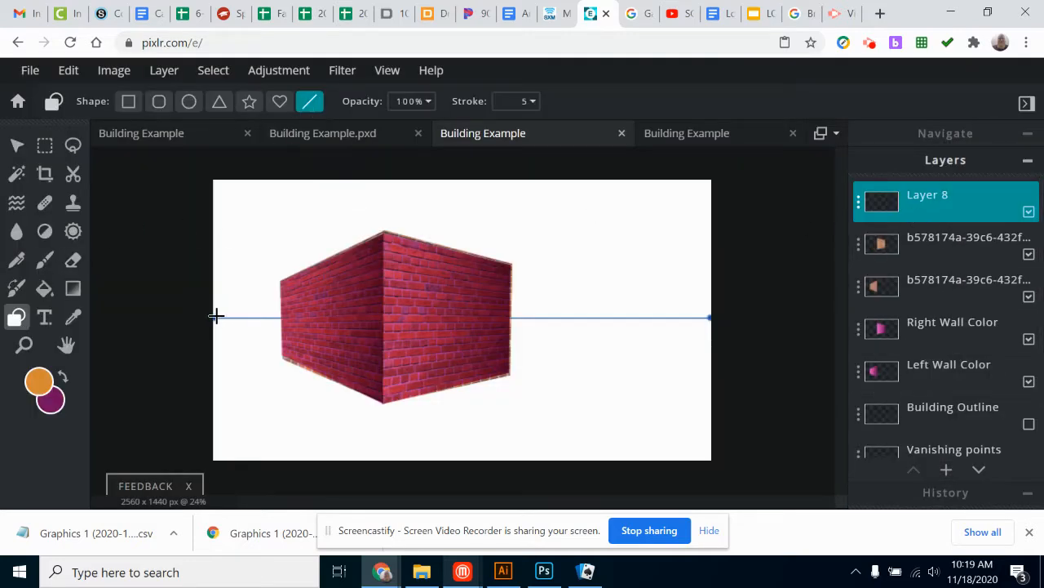
{"action": "left_click_drag", "start_coordinate": [215, 318], "coordinate": [533, 440]}
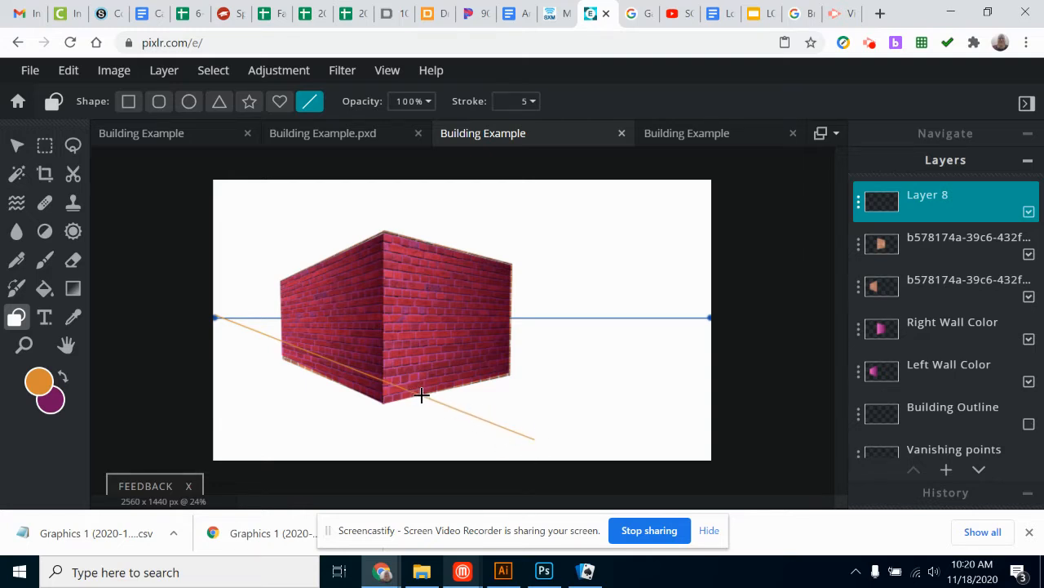
{"action": "left_click_drag", "start_coordinate": [421, 395], "coordinate": [423, 353]}
{"action": "key", "text": "ctrl+z"}
{"action": "left_click_drag", "start_coordinate": [216, 317], "coordinate": [532, 248]}
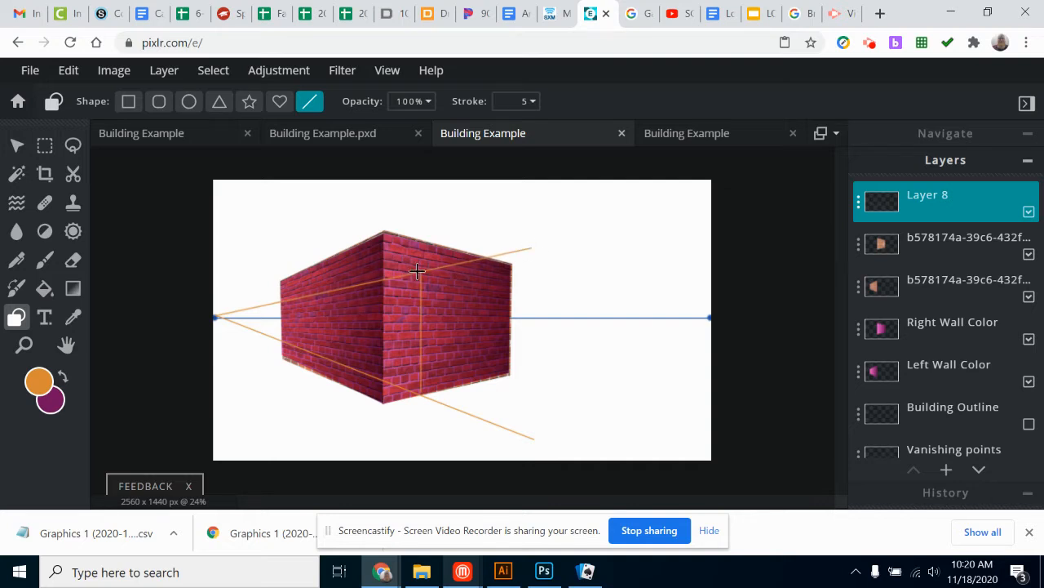
{"action": "mouse_move", "coordinate": [531, 248]}
{"action": "left_mouse_down"}
{"action": "mouse_move", "coordinate": [532, 356]}
{"action": "mouse_move", "coordinate": [546, 432]}
{"action": "mouse_move", "coordinate": [710, 319]}
{"action": "left_mouse_up"}
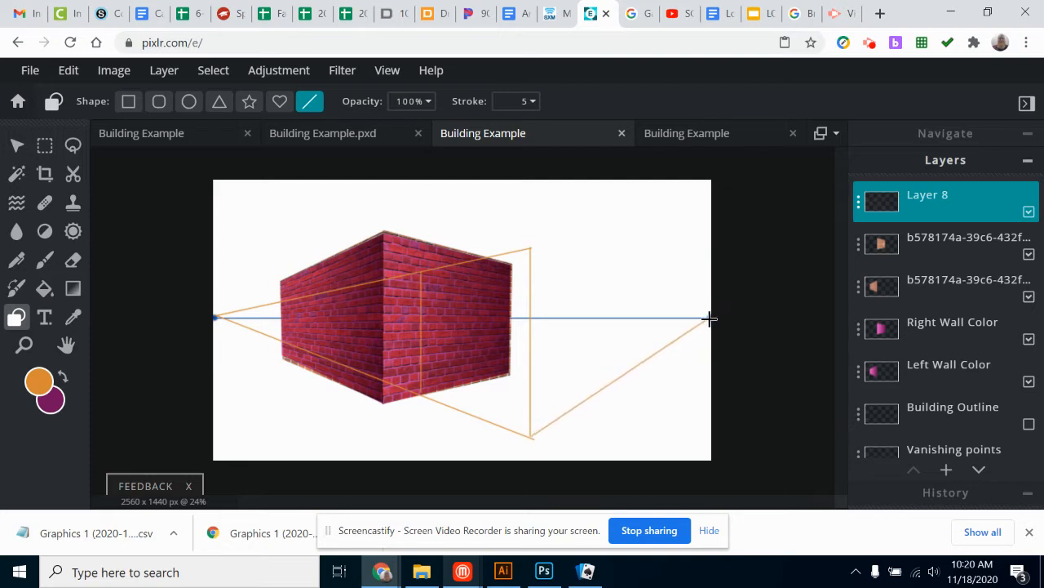
{"action": "left_click_drag", "start_coordinate": [530, 248], "coordinate": [708, 315]}
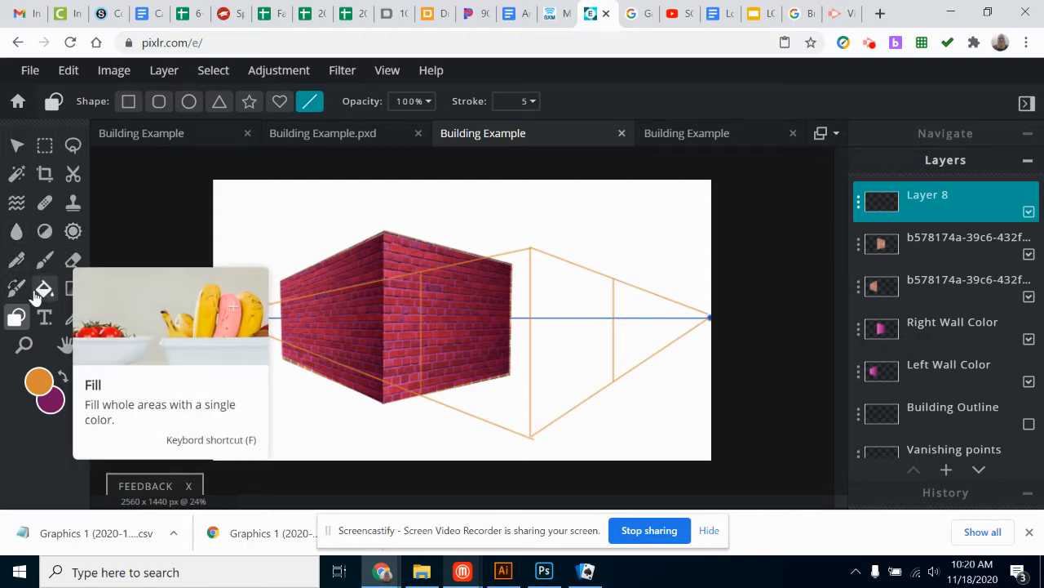
Erase the excess orange construction lines extending past the new box's outer vertical edges toward both vanishing points.
{"action": "left_click", "coordinate": [73, 261]}
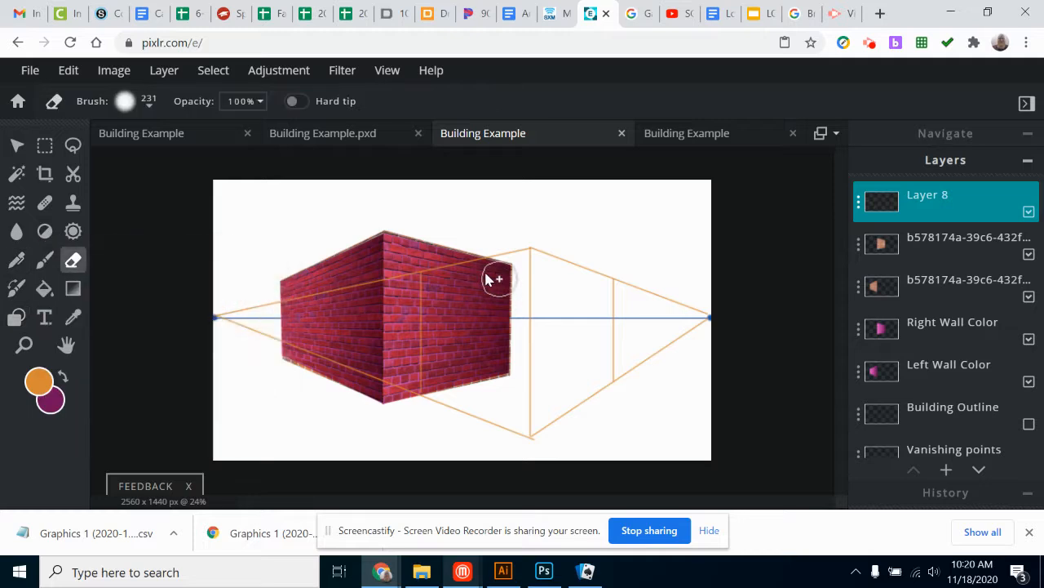
{"action": "left_click_drag", "start_coordinate": [385, 281], "coordinate": [219, 314]}
{"action": "left_click_drag", "start_coordinate": [402, 395], "coordinate": [243, 336]}
{"action": "mouse_move", "coordinate": [634, 284]}
{"action": "left_mouse_down"}
{"action": "mouse_move", "coordinate": [683, 303]}
{"action": "mouse_move", "coordinate": [691, 336]}
{"action": "mouse_move", "coordinate": [640, 382]}
{"action": "left_mouse_up"}
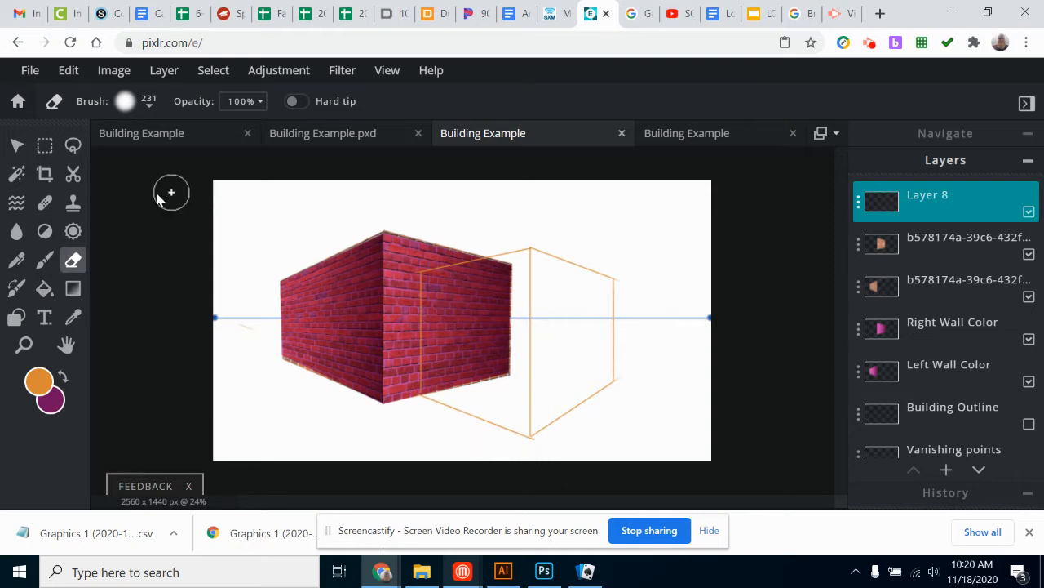
Add an empty layer above the outline and name it "add L wall color".
{"action": "left_click", "coordinate": [45, 145]}
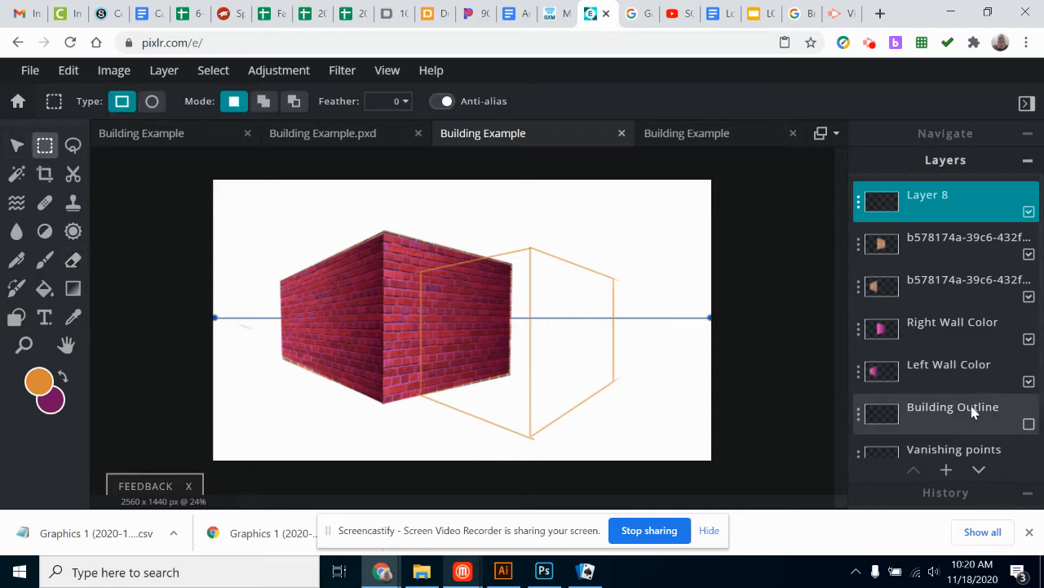
{"action": "left_click", "coordinate": [947, 472]}
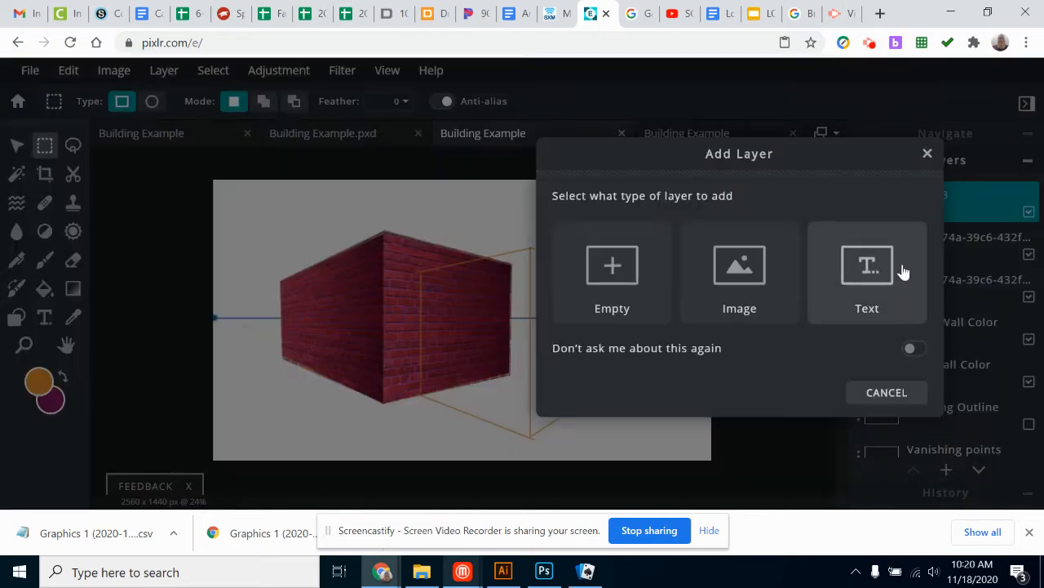
{"action": "left_click", "coordinate": [599, 275]}
{"action": "left_click", "coordinate": [934, 211]}
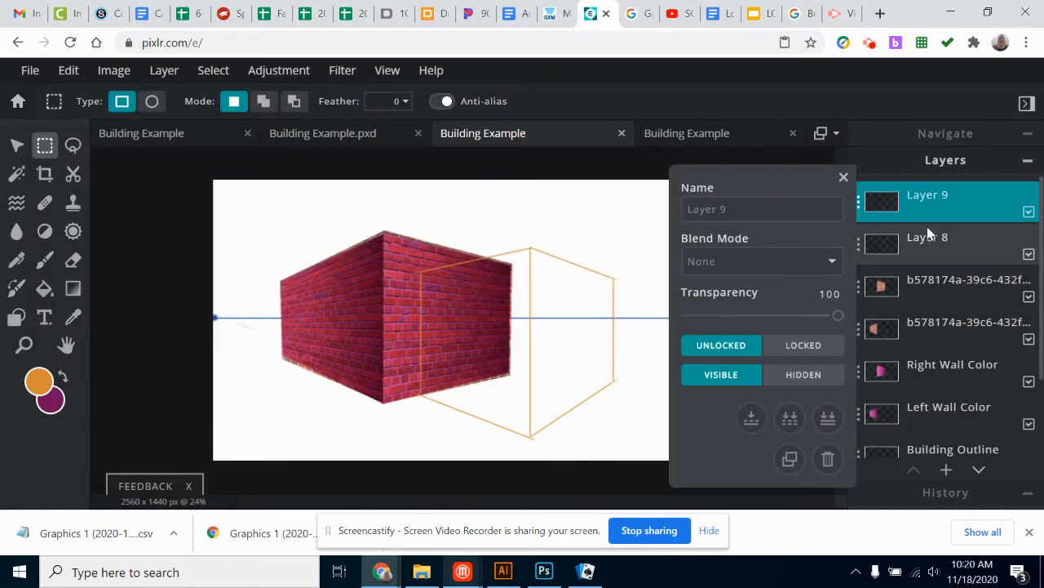
{"action": "left_click", "coordinate": [737, 209]}
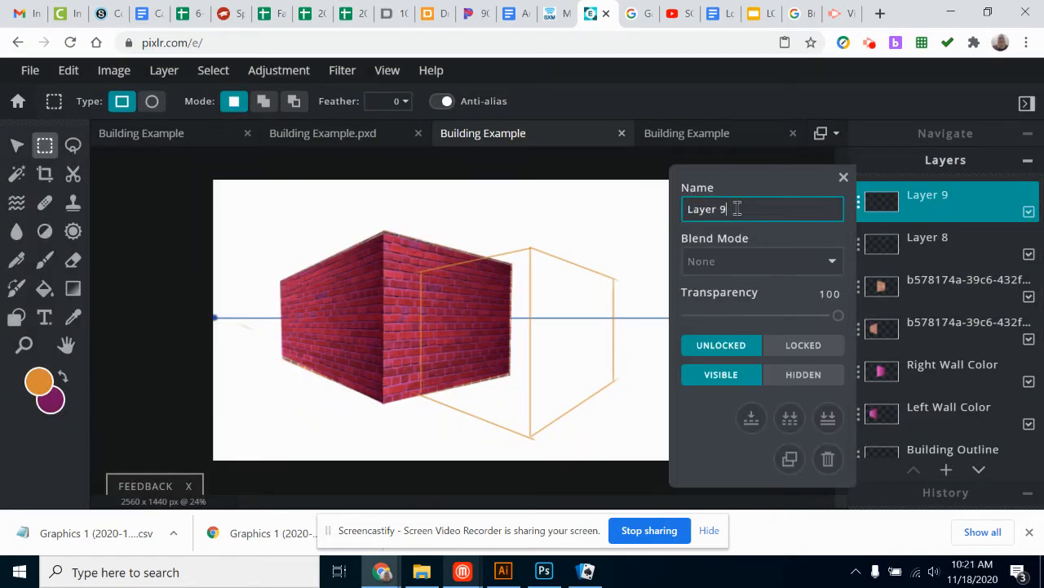
{"action": "key", "text": "ctrl+a"}
{"action": "type", "text": "add L"}
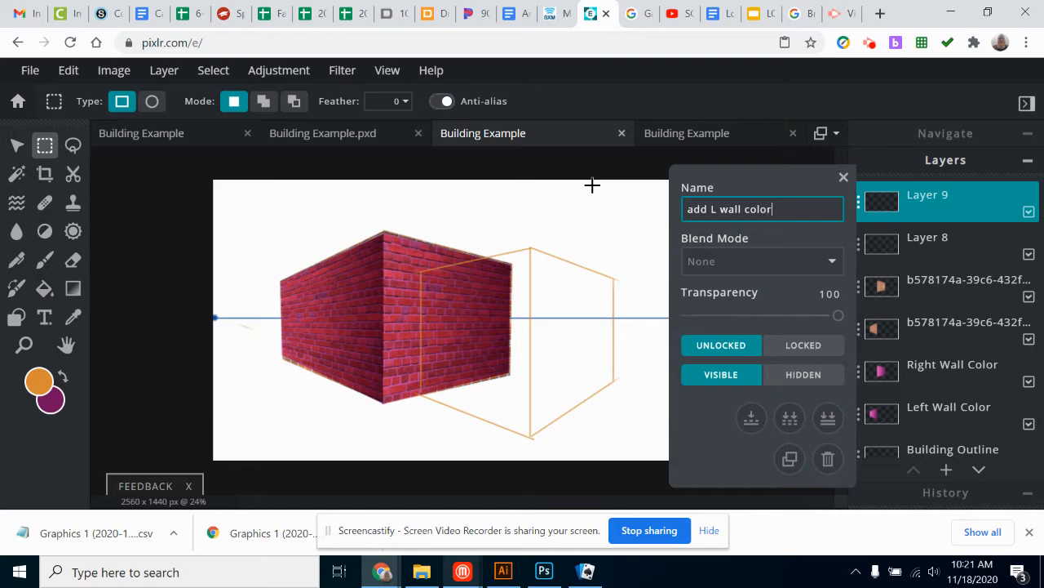
{"action": "type", "text": " wall color"}
{"action": "key", "text": "Return"}
{"action": "left_click", "coordinate": [844, 177]}
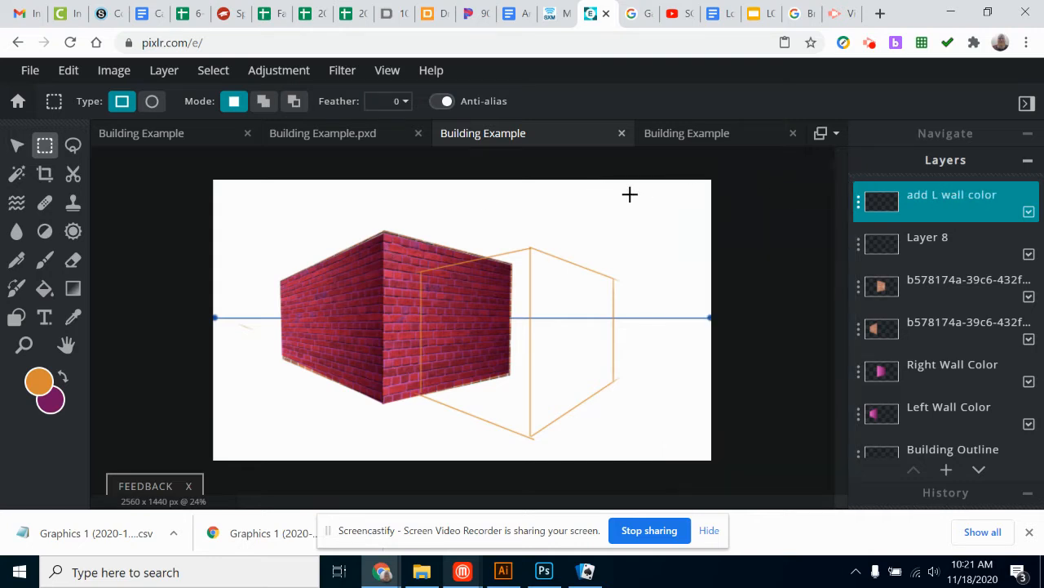
Select a rectangle spanning the new box's left wall and set the secondary colour to dark brown.
{"action": "left_click_drag", "start_coordinate": [532, 248], "coordinate": [421, 439]}
{"action": "left_click", "coordinate": [51, 400]}
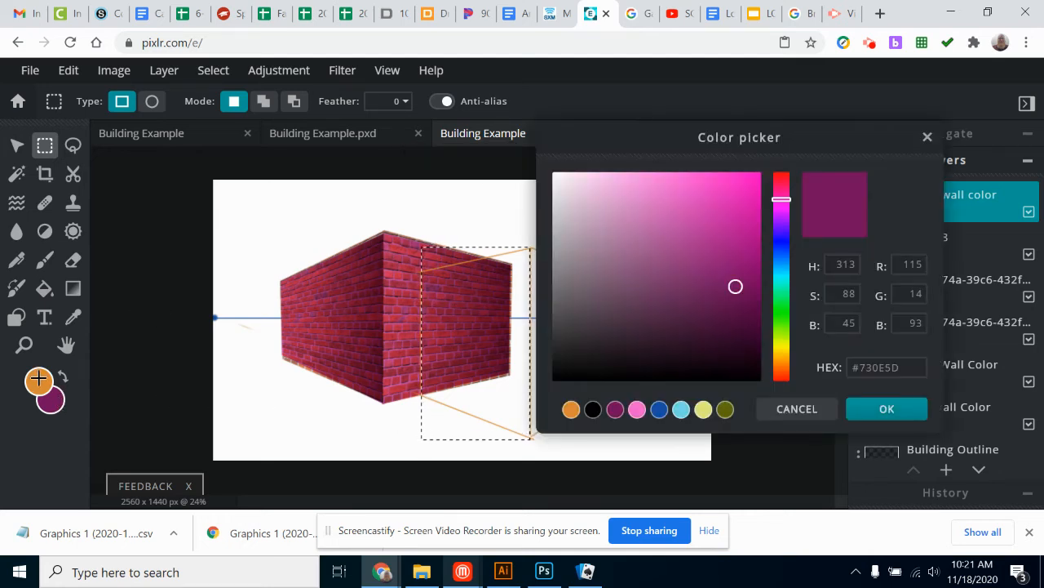
{"action": "left_click", "coordinate": [572, 409]}
{"action": "left_click_drag", "start_coordinate": [696, 279], "coordinate": [721, 292]}
{"action": "left_click", "coordinate": [887, 408]}
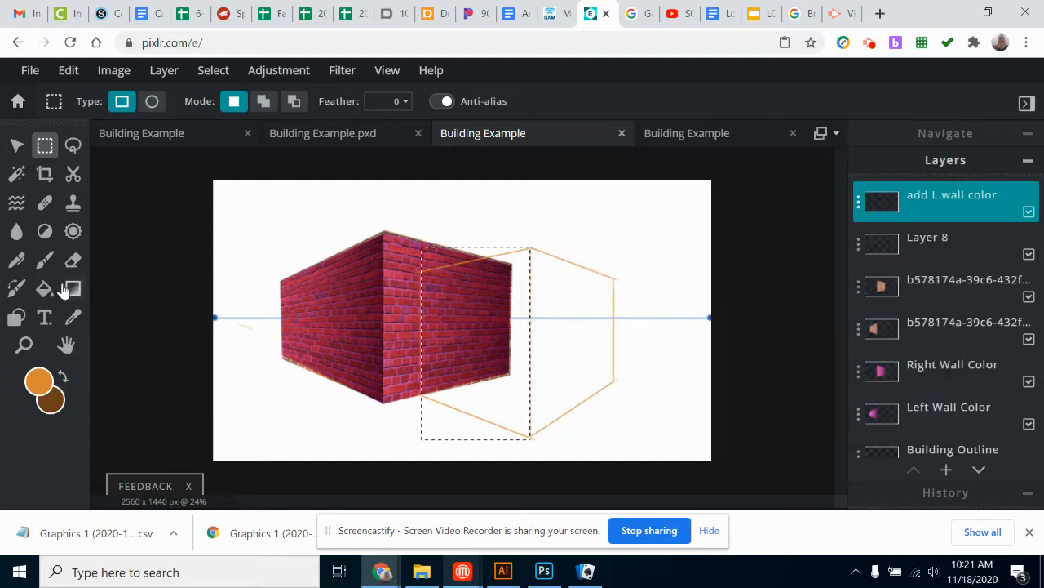
Fill the left wall selection with a horizontal linear gradient from orange to dark brown.
{"action": "left_click", "coordinate": [73, 288]}
{"action": "left_click_drag", "start_coordinate": [422, 342], "coordinate": [530, 341]}
{"action": "left_click", "coordinate": [846, 414]}
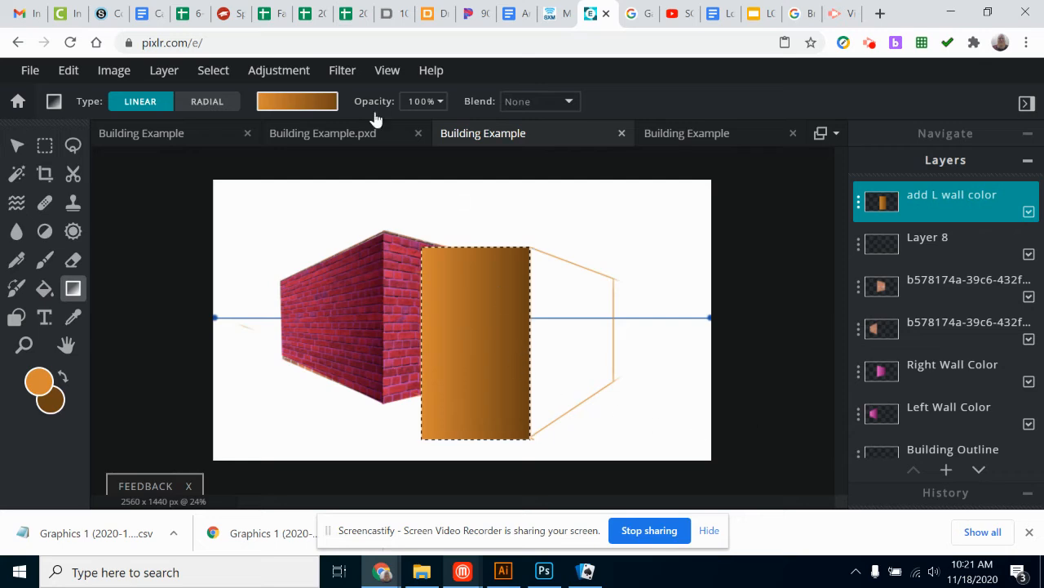
Free distort the left wall gradient so its outer corners match the box outline's perspective.
{"action": "left_click", "coordinate": [68, 70]}
{"action": "mouse_move", "coordinate": [114, 261]}
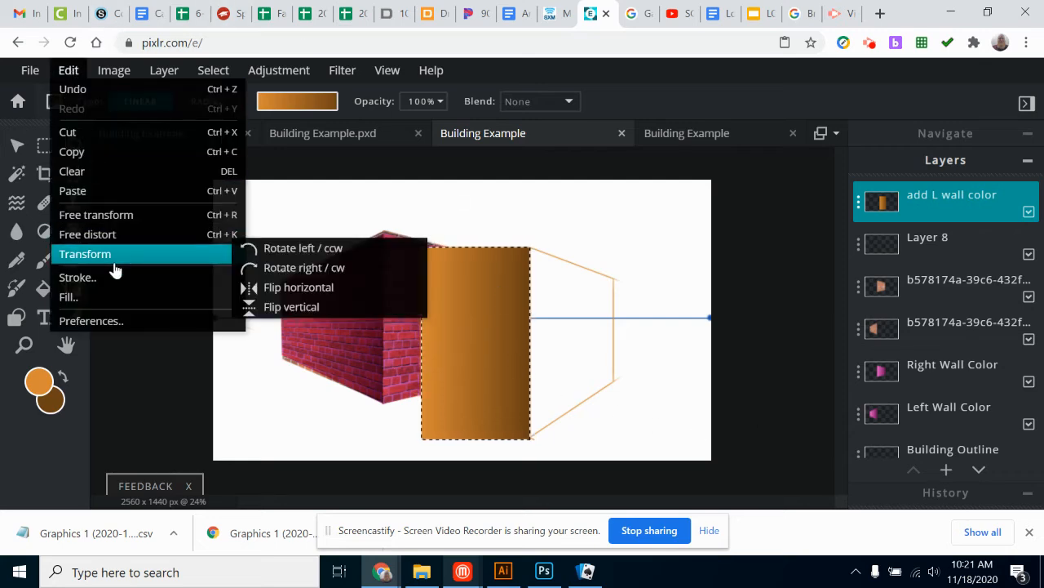
{"action": "left_click", "coordinate": [116, 237]}
{"action": "left_click_drag", "start_coordinate": [422, 252], "coordinate": [426, 275]}
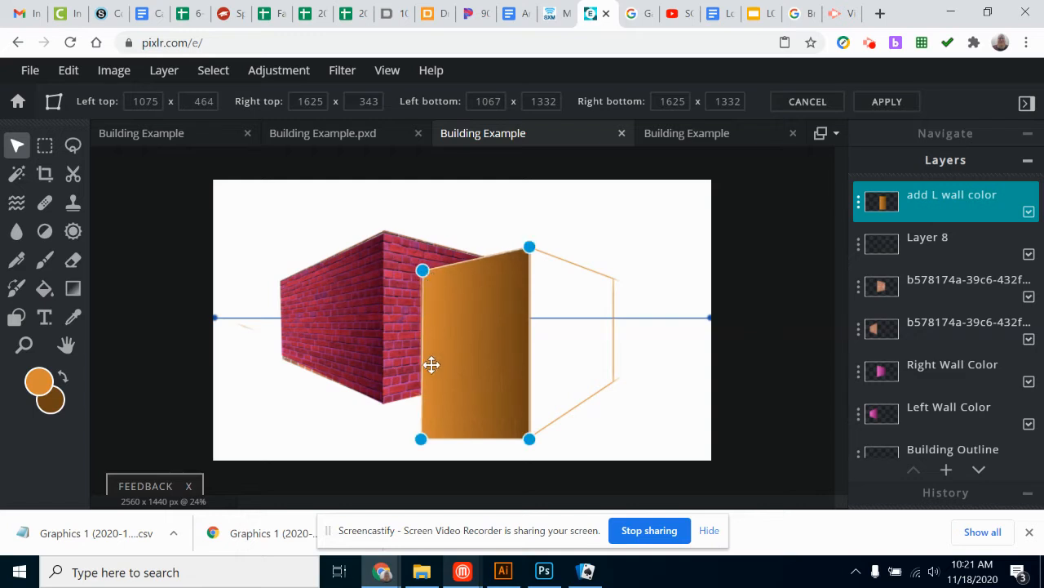
{"action": "left_click_drag", "start_coordinate": [421, 439], "coordinate": [422, 399]}
{"action": "left_click_drag", "start_coordinate": [422, 278], "coordinate": [434, 280]}
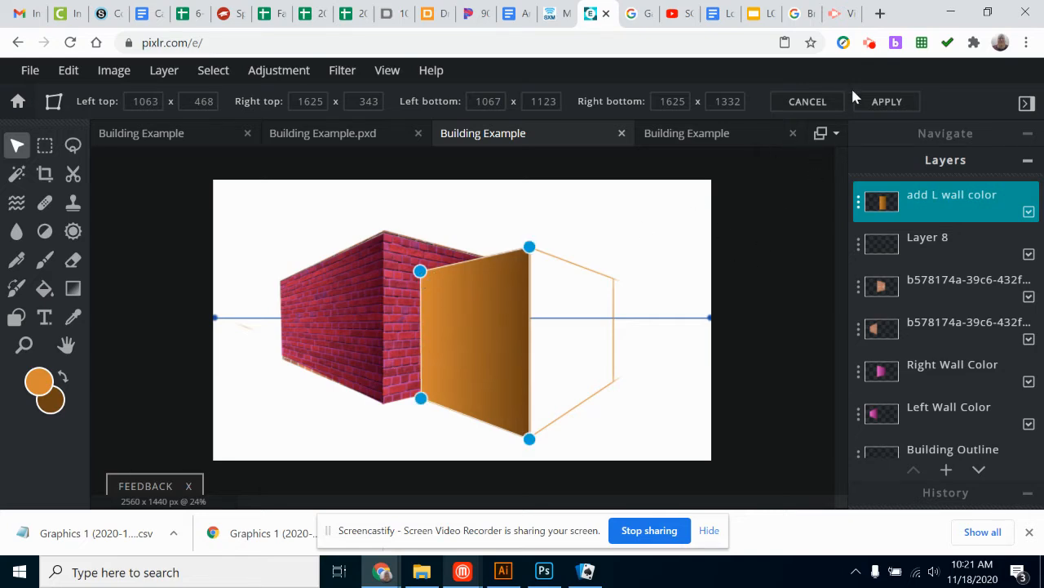
{"action": "key", "text": "Return"}
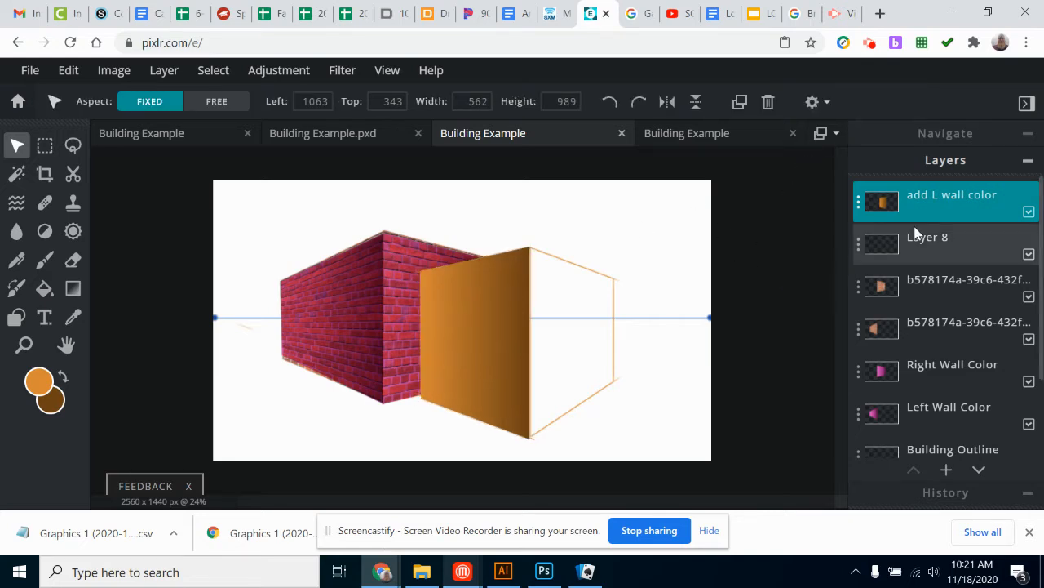
Add another empty layer on top and name it "Add R wall color".
{"action": "left_click", "coordinate": [946, 469]}
{"action": "left_click", "coordinate": [612, 280]}
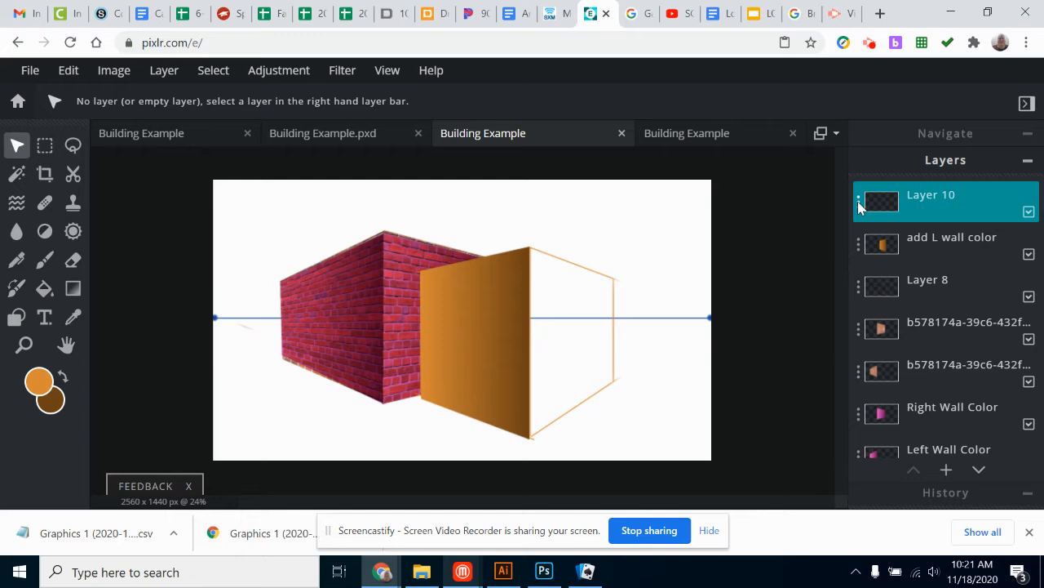
{"action": "left_click", "coordinate": [933, 203]}
{"action": "left_click", "coordinate": [716, 208]}
{"action": "key", "text": "ctrl+a"}
{"action": "type", "text": "A"}
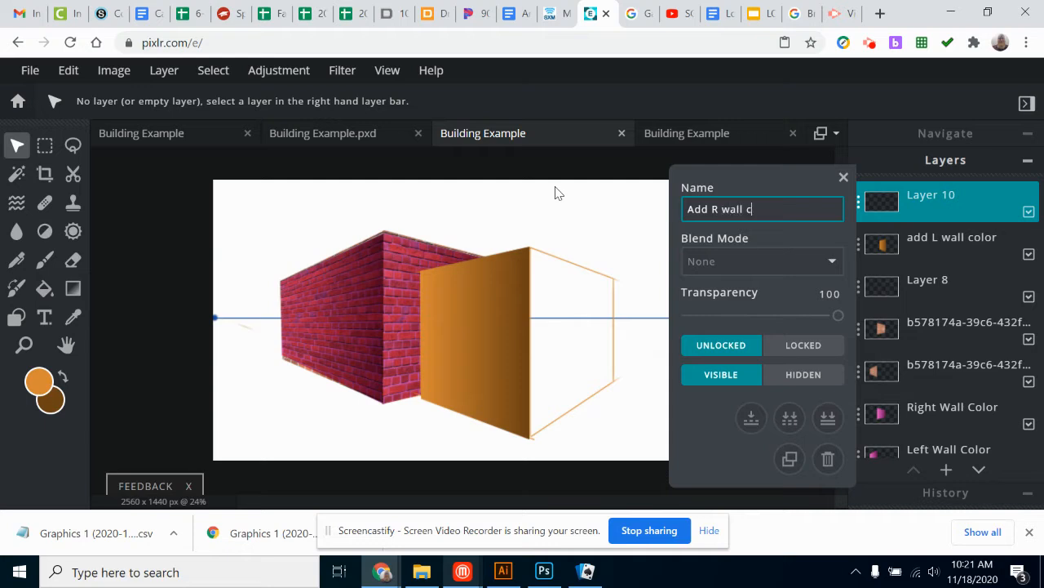
{"action": "key", "text": "Return"}
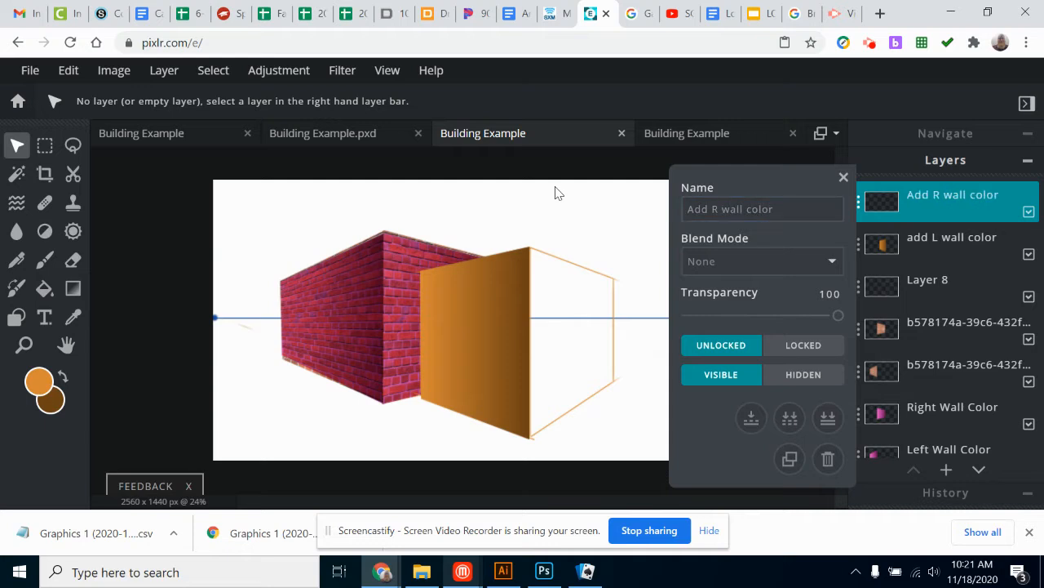
{"action": "left_click", "coordinate": [843, 177]}
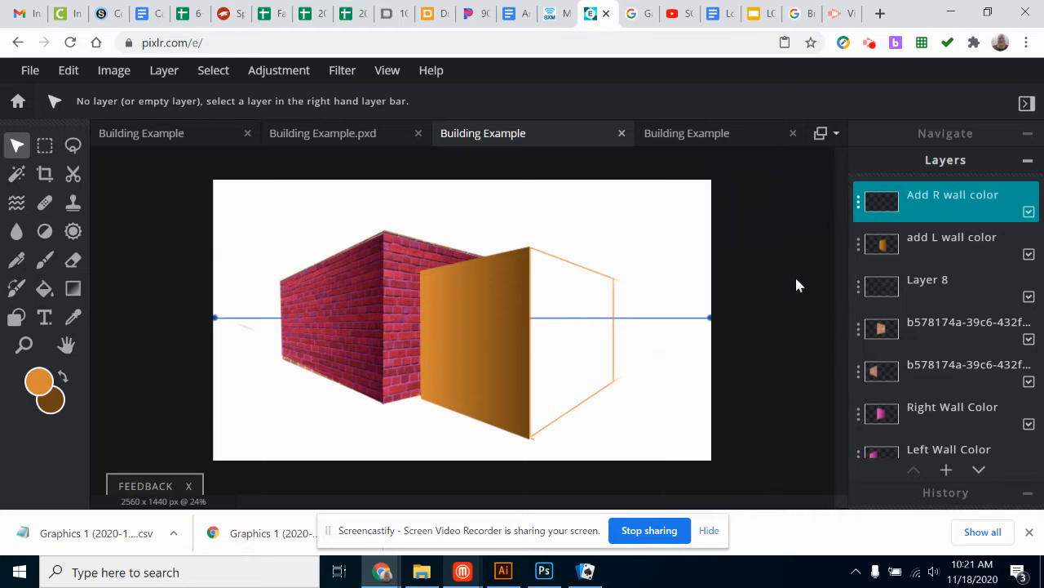
Select a rectangle spanning the box's right wall and fill it with a horizontal orange-to-brown linear gradient.
{"action": "left_click", "coordinate": [45, 146]}
{"action": "left_click_drag", "start_coordinate": [529, 245], "coordinate": [614, 439]}
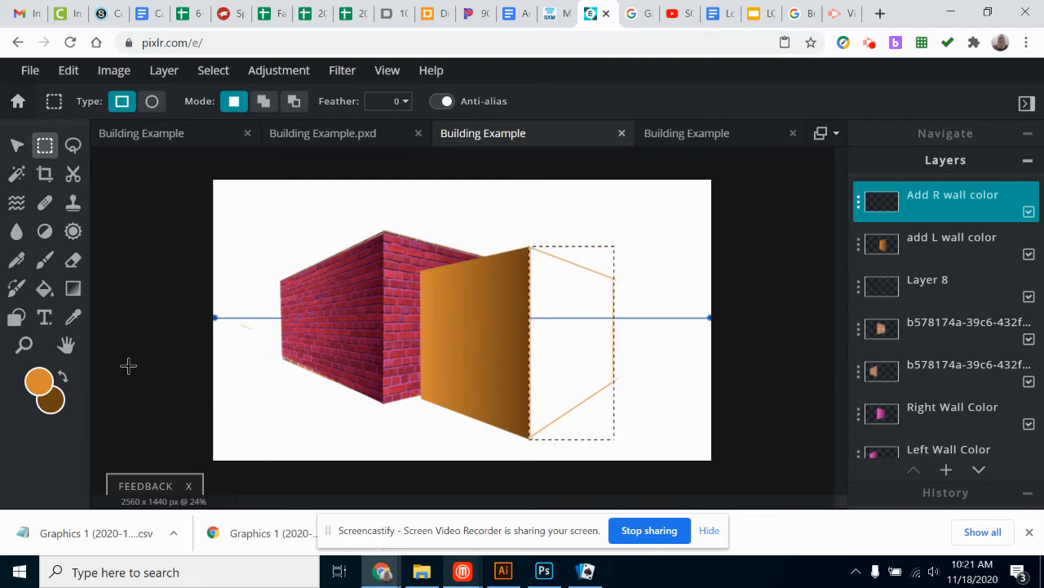
{"action": "left_click", "coordinate": [73, 289]}
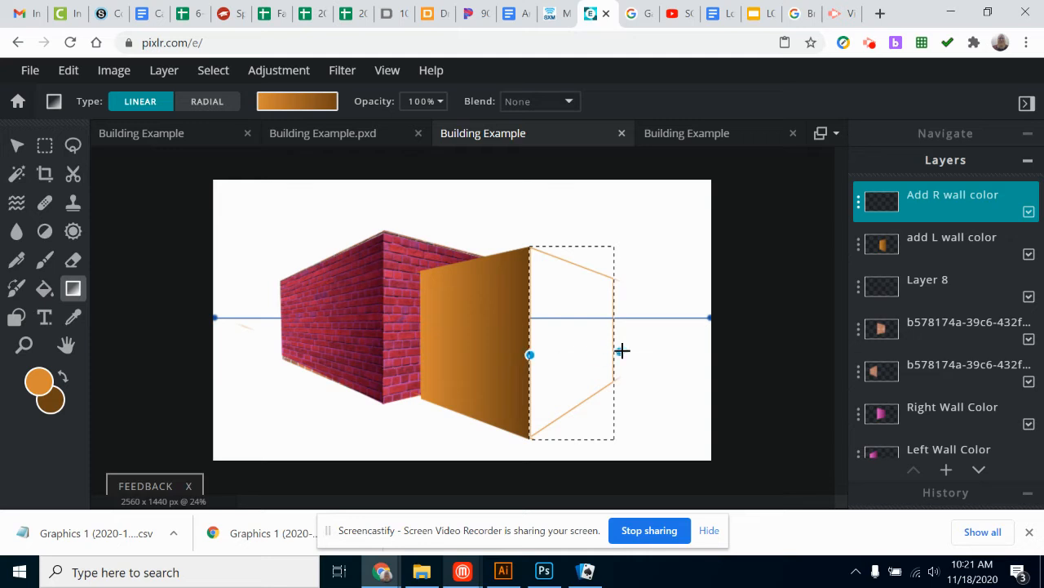
{"action": "left_click_drag", "start_coordinate": [622, 351], "coordinate": [623, 351]}
Free distort the right wall gradient to match the outline's perspective, and hide the Layer 8 outline.
{"action": "left_click", "coordinate": [69, 70]}
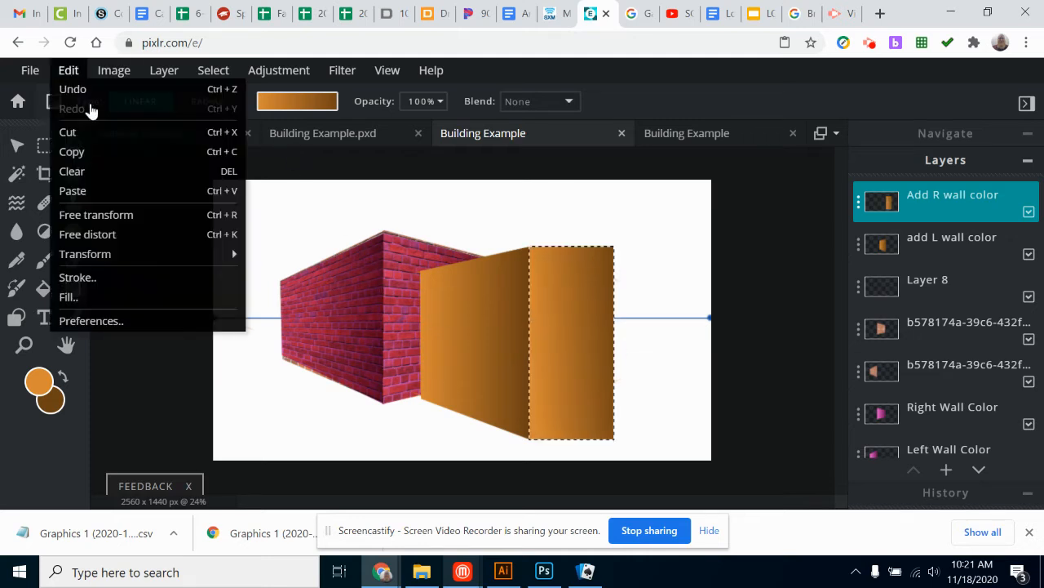
{"action": "left_click", "coordinate": [104, 241]}
{"action": "left_click_drag", "start_coordinate": [614, 252], "coordinate": [617, 280]}
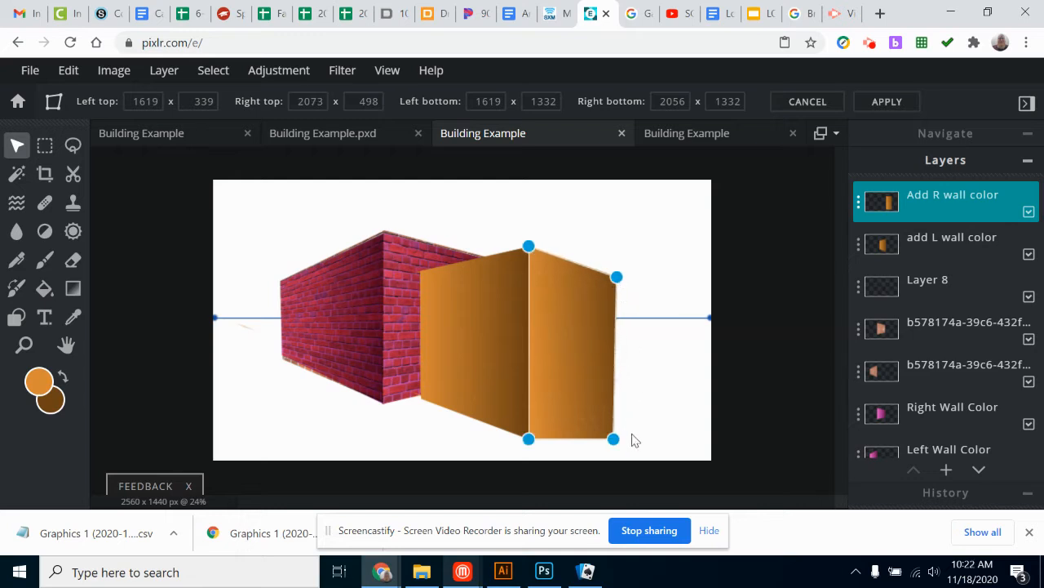
{"action": "left_click_drag", "start_coordinate": [613, 435], "coordinate": [613, 385]}
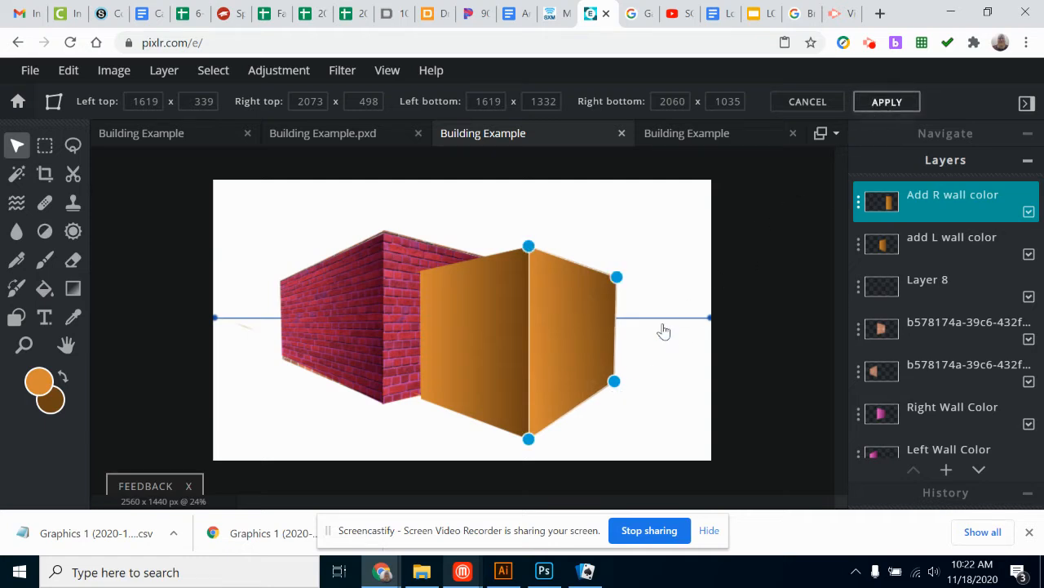
{"action": "key", "text": "Return"}
{"action": "left_click", "coordinate": [713, 183]}
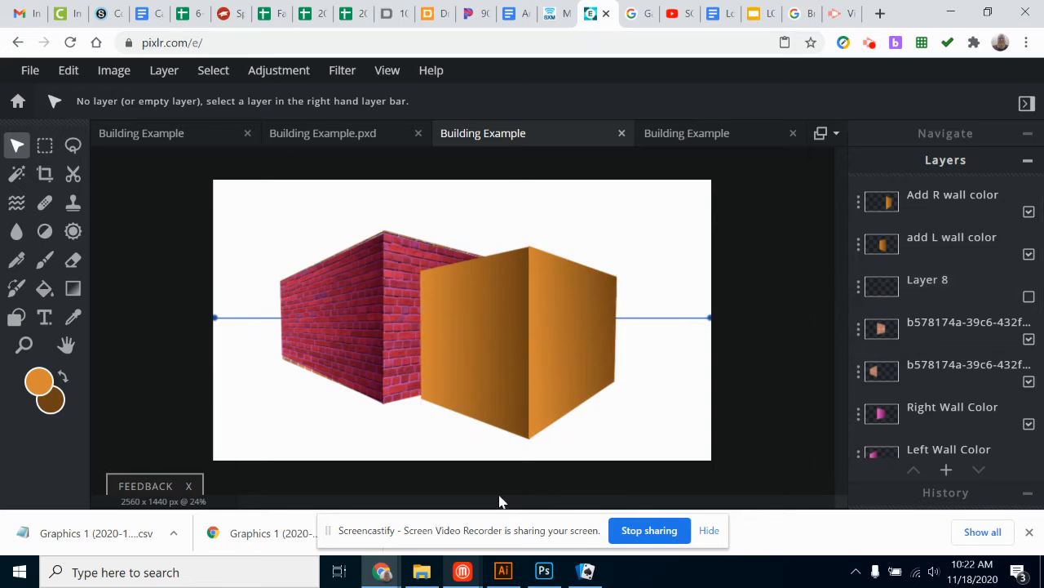
{"action": "left_click", "coordinate": [935, 207]}
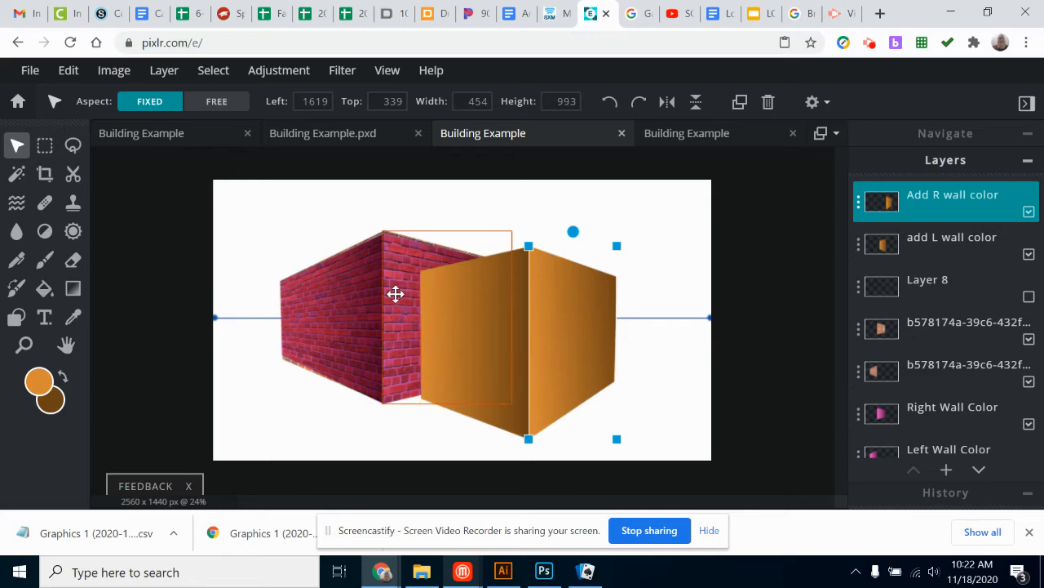
Switch to the Google Images page, search for "House Siding", and look through the results for a flat siding pattern.
{"action": "left_click", "coordinate": [797, 14]}
{"action": "left_click_drag", "start_coordinate": [250, 77], "coordinate": [106, 88]}
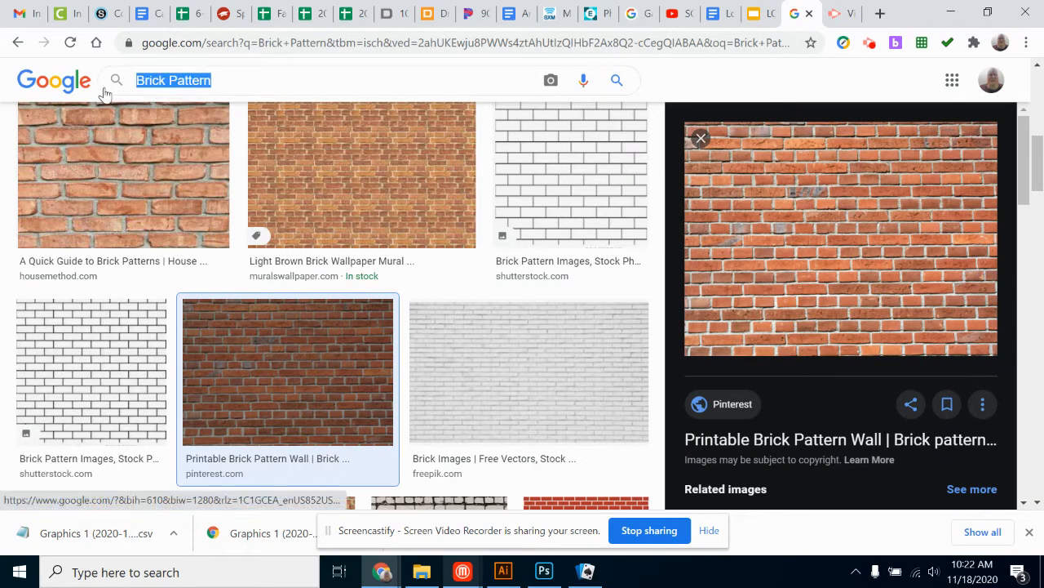
{"action": "type", "text": "S"}
{"action": "key", "text": "BackSpace"}
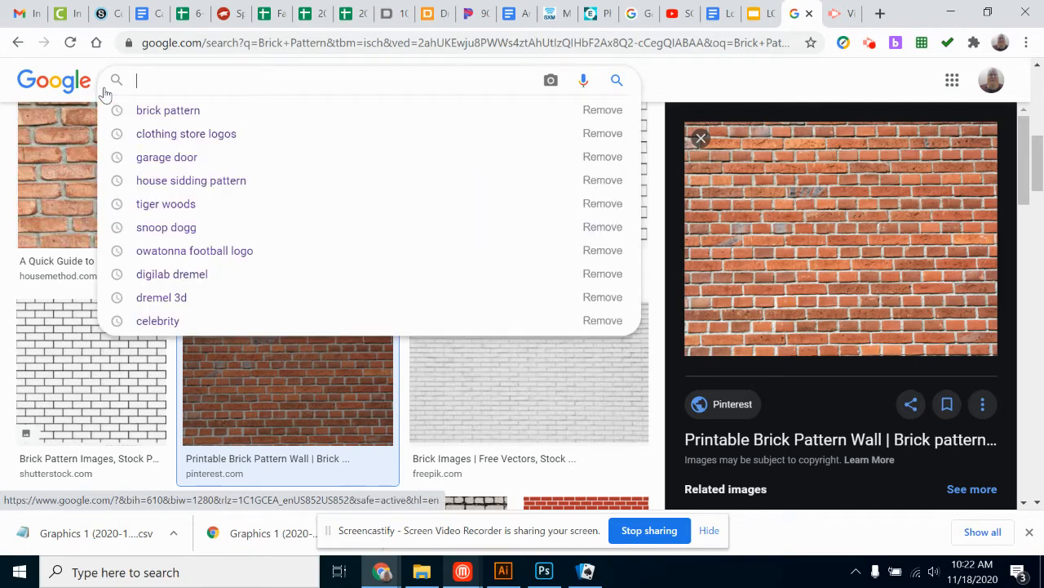
{"action": "type", "text": "House Siding"}
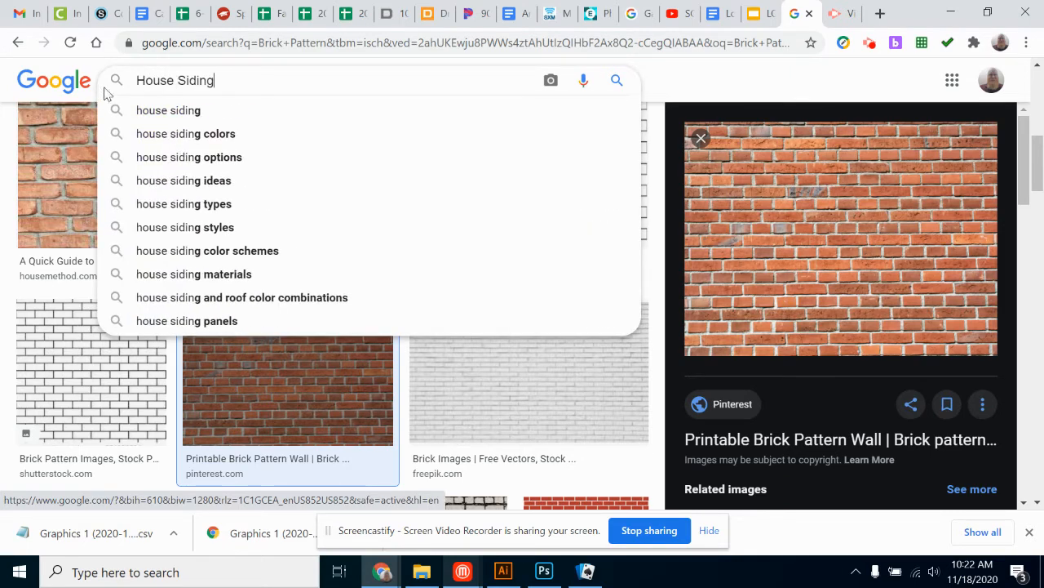
{"action": "key", "text": "Return"}
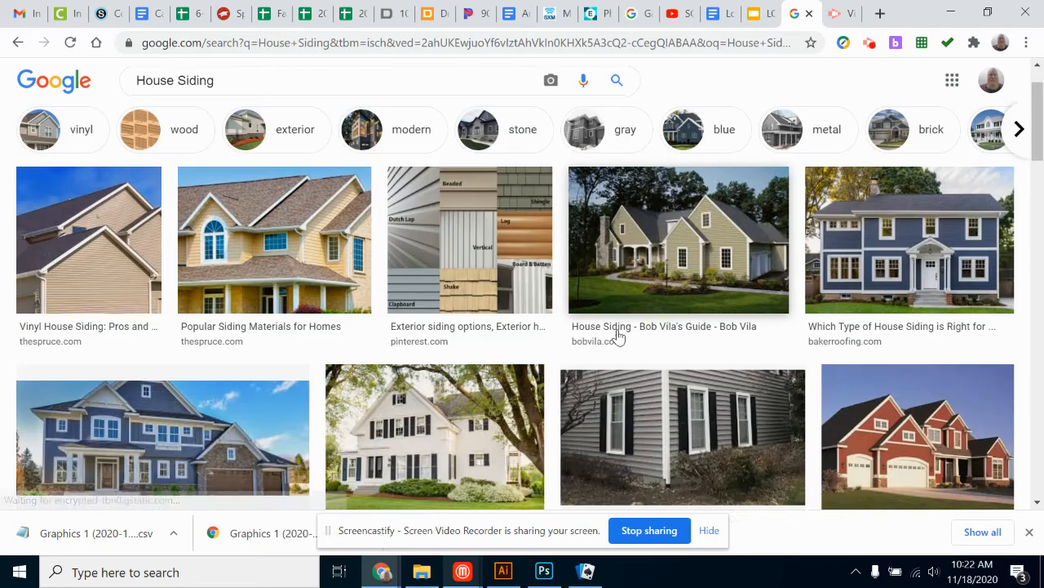
{"action": "scroll", "coordinate": [603, 343], "scroll_direction": "down", "scroll_amount": 8}
{"action": "scroll", "coordinate": [563, 302], "scroll_direction": "up", "scroll_amount": 9}
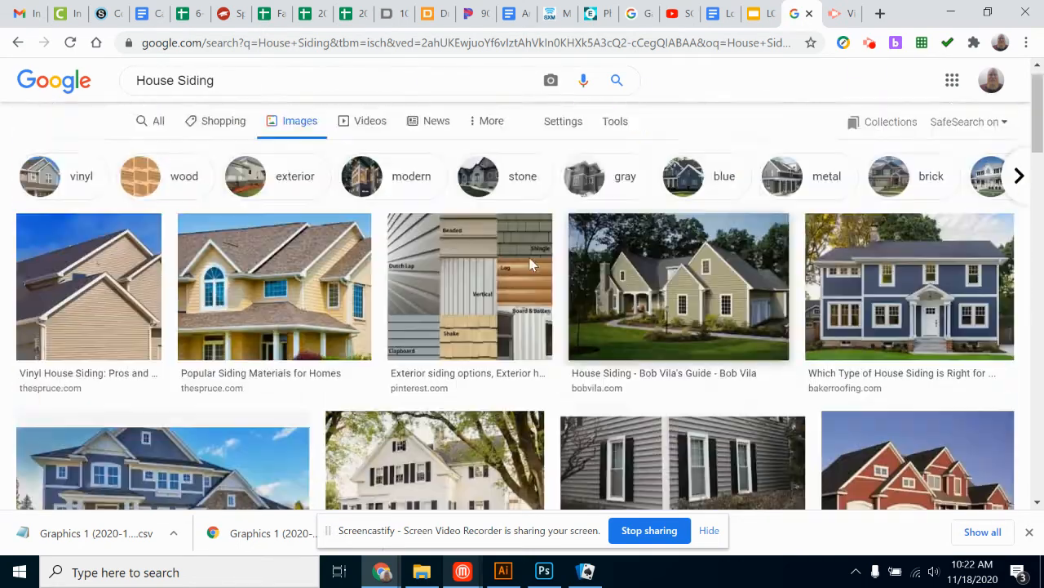
Shorten the image search to "Siding" and look through the results for a flat, front-facing siding texture.
{"action": "double_click", "coordinate": [174, 94]}
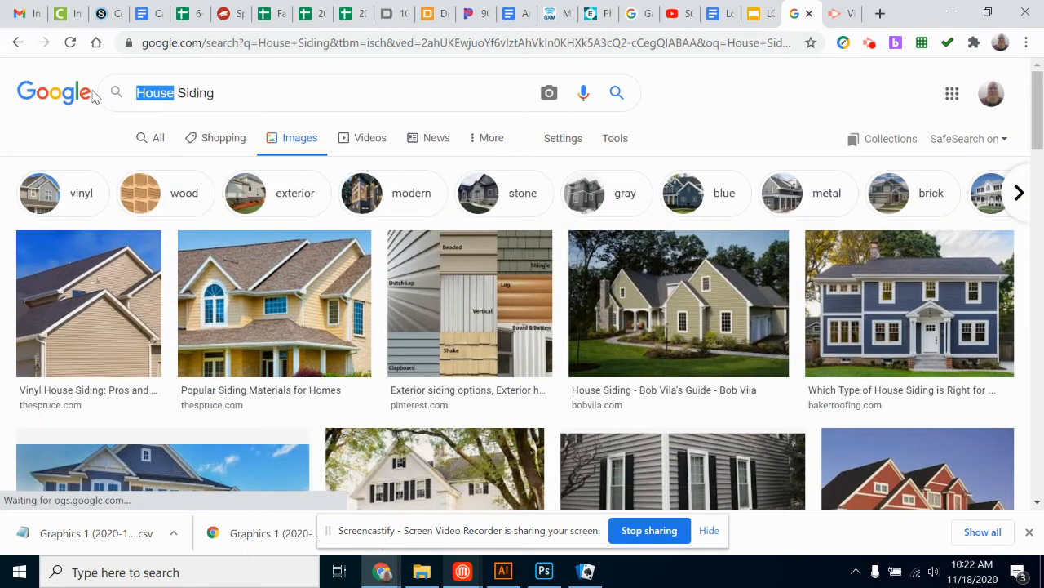
{"action": "key", "text": "Return"}
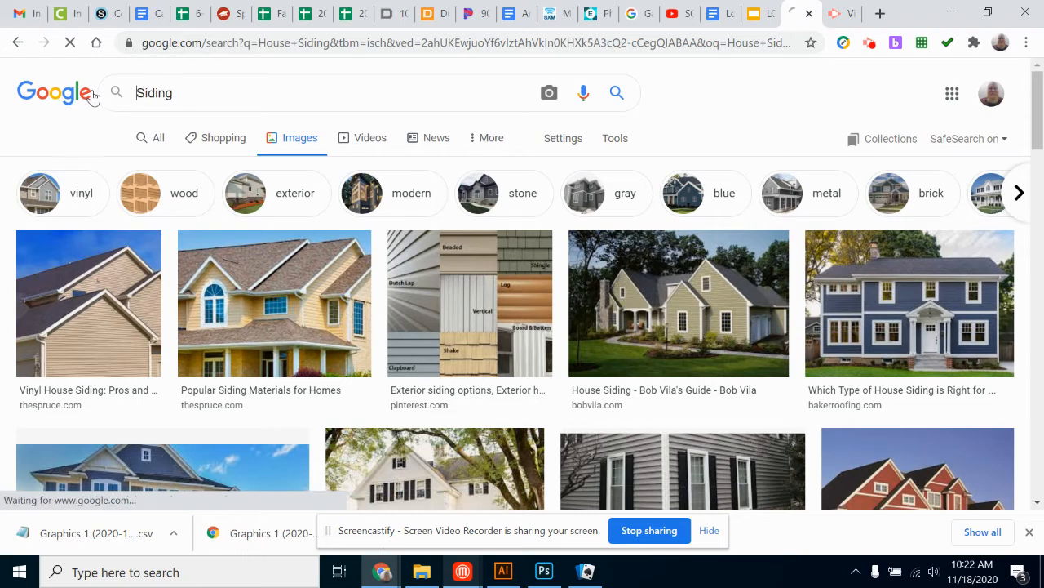
{"action": "scroll", "coordinate": [320, 343], "scroll_direction": "down", "scroll_amount": 10}
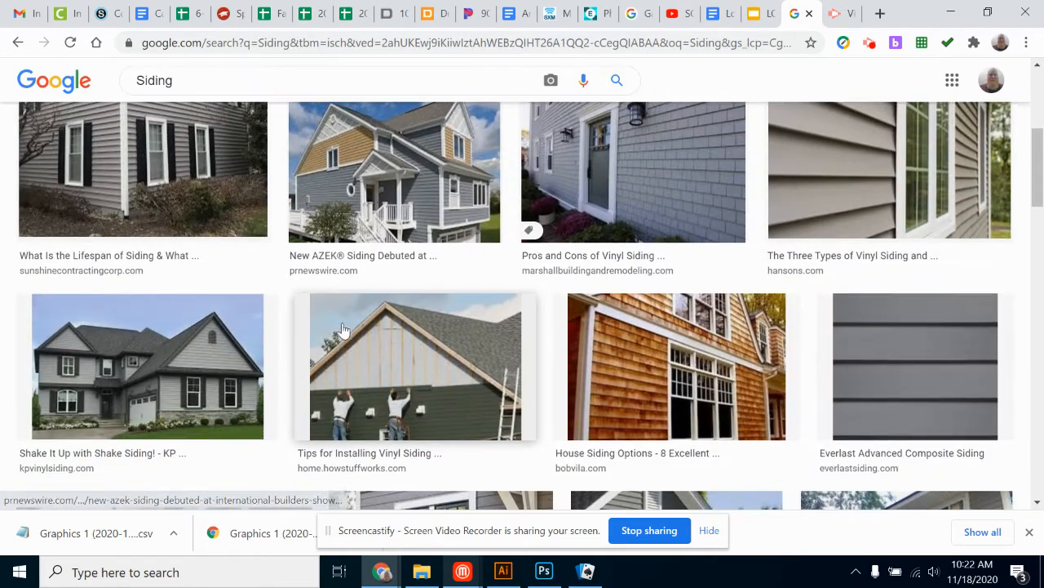
{"action": "scroll", "coordinate": [210, 380], "scroll_direction": "down", "scroll_amount": 5}
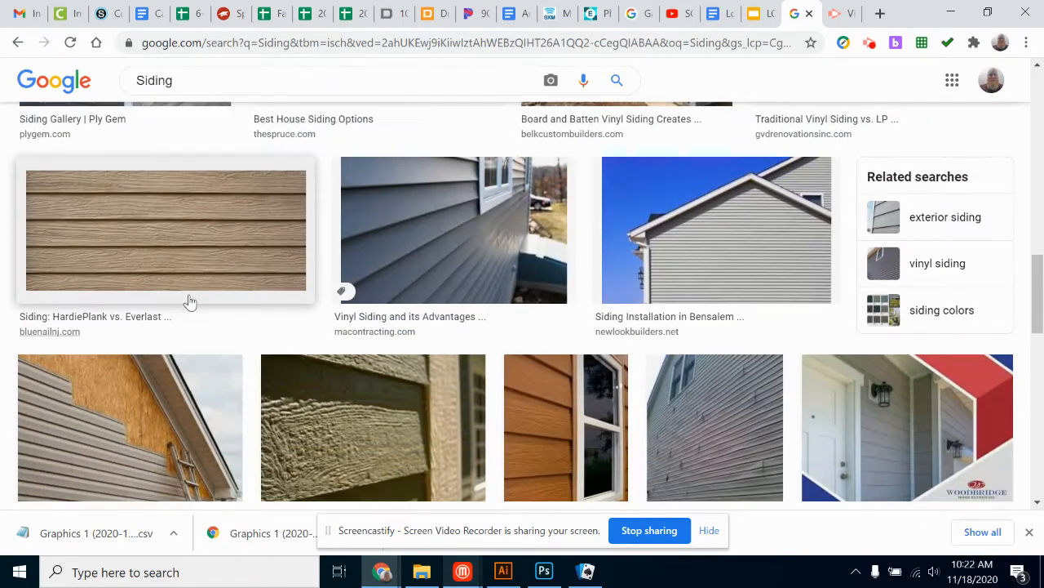
{"action": "scroll", "coordinate": [704, 277], "scroll_direction": "down", "scroll_amount": 12}
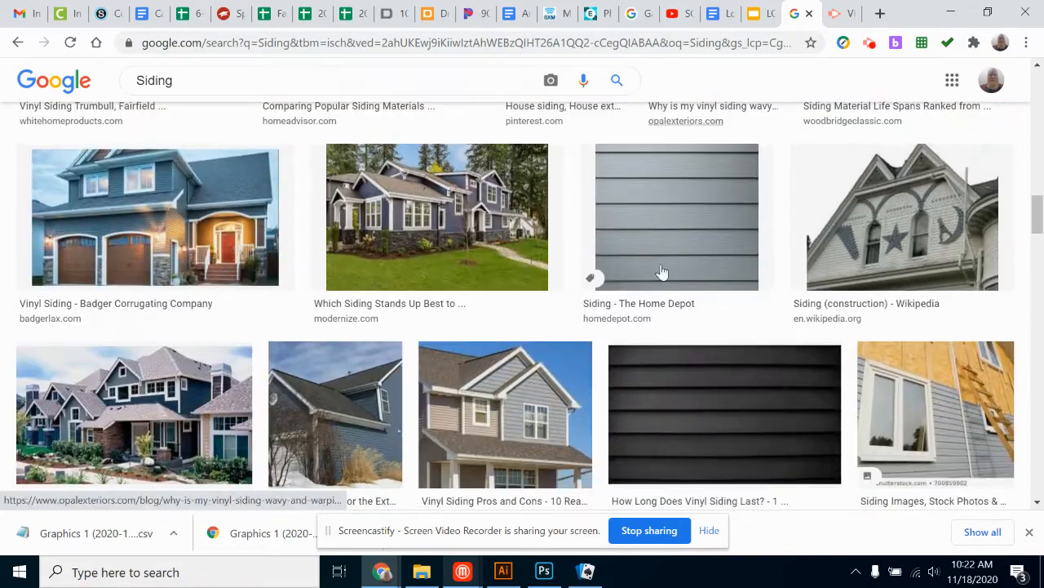
{"action": "scroll", "coordinate": [662, 287], "scroll_direction": "down", "scroll_amount": 10}
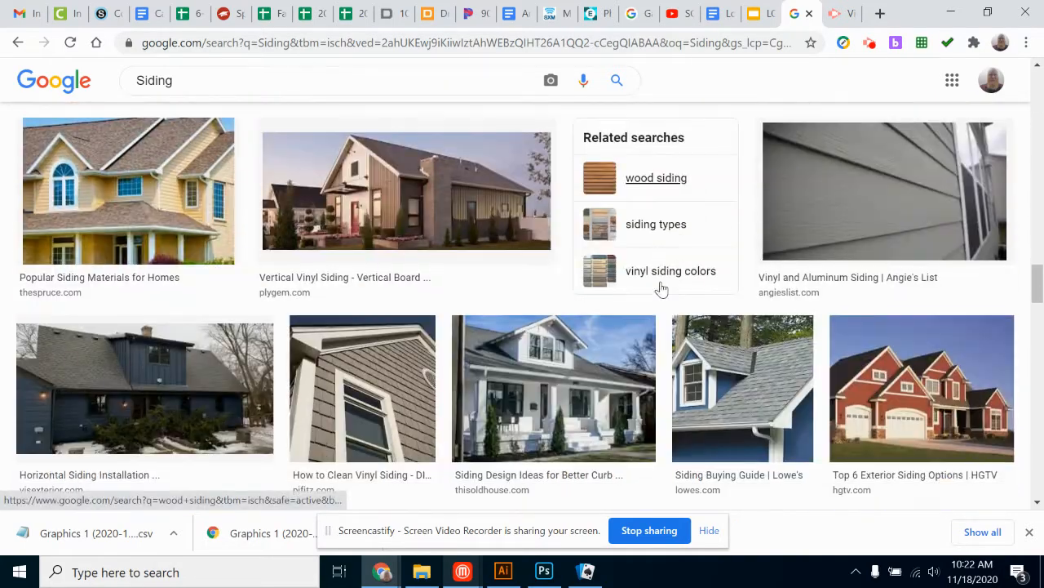
{"action": "scroll", "coordinate": [652, 322], "scroll_direction": "down", "scroll_amount": 2}
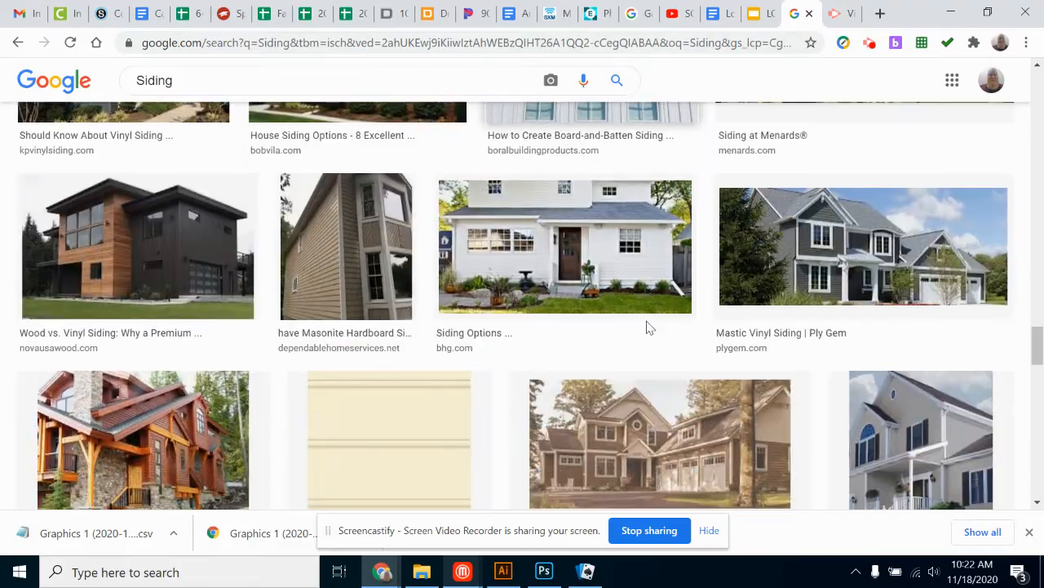
{"action": "scroll", "coordinate": [648, 326], "scroll_direction": "up", "scroll_amount": 2}
{"action": "scroll", "coordinate": [645, 330], "scroll_direction": "down", "scroll_amount": 3}
{"action": "scroll", "coordinate": [640, 334], "scroll_direction": "down", "scroll_amount": 18}
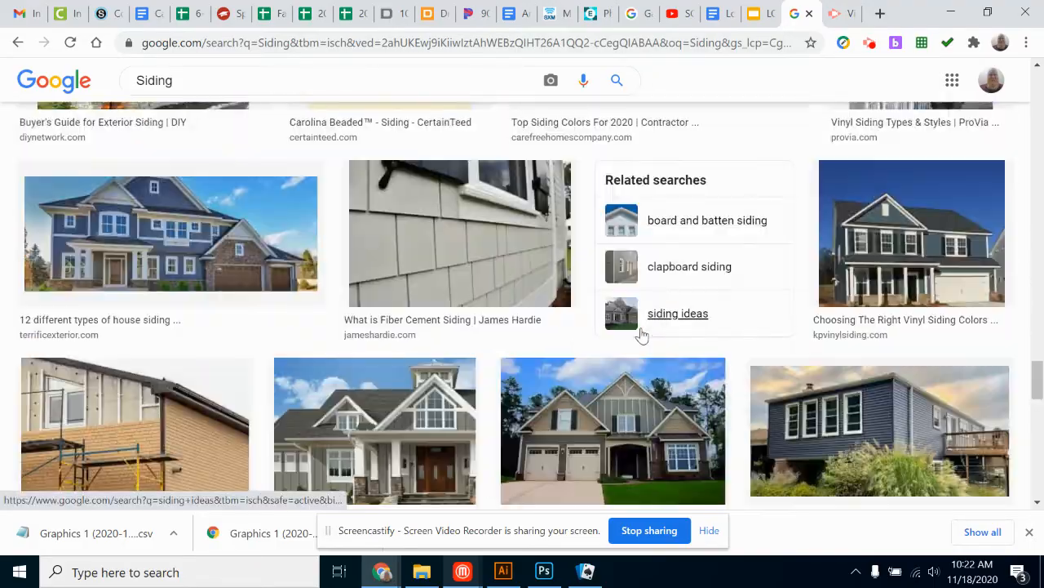
Search images for "Wall Siding" and open the preview of the Lap Siding picture from Shutterstock.
{"action": "scroll", "coordinate": [641, 334], "scroll_direction": "up", "scroll_amount": 20}
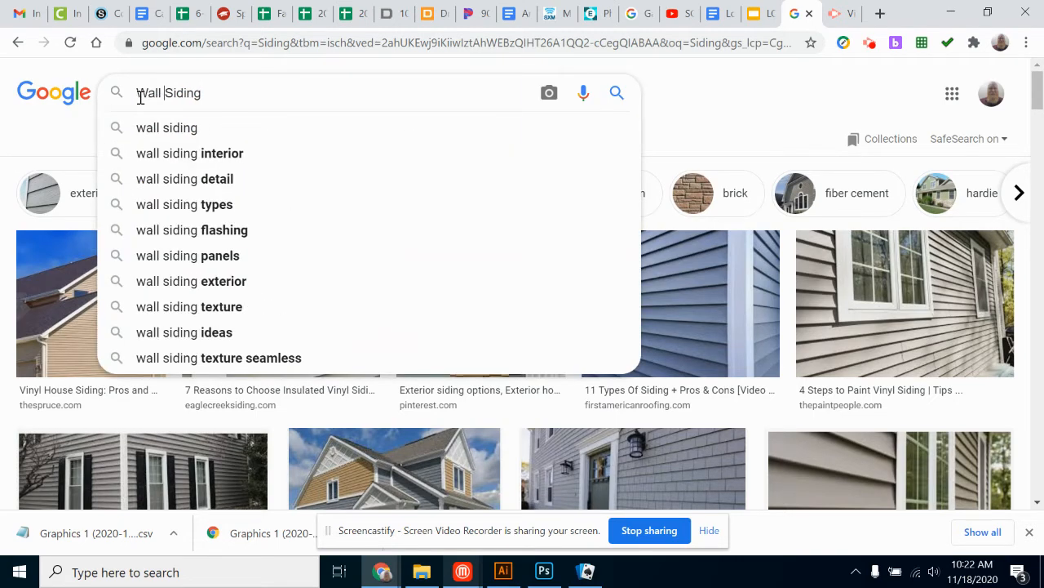
{"action": "key", "text": "Return"}
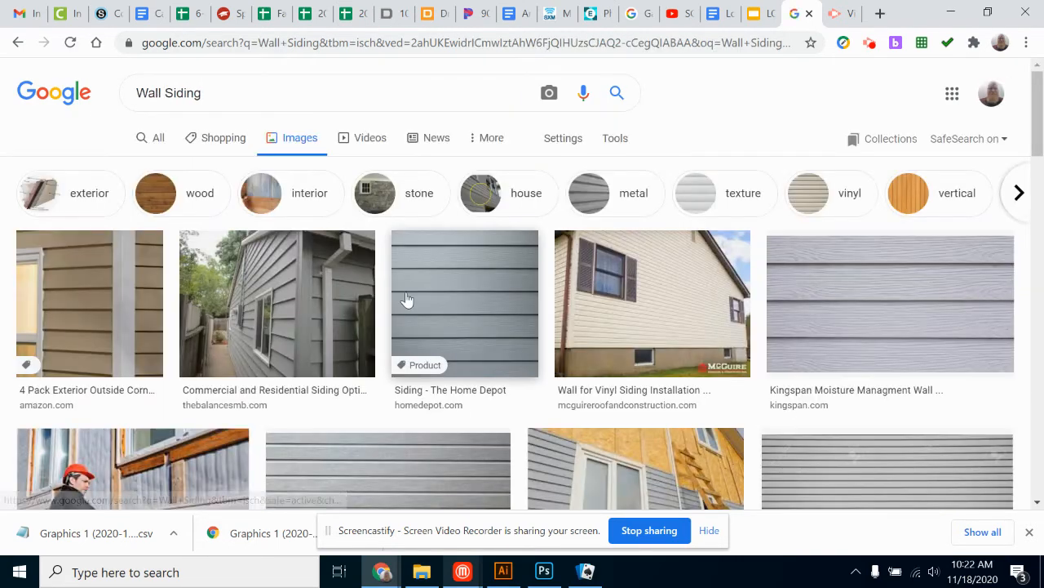
{"action": "scroll", "coordinate": [408, 302], "scroll_direction": "down", "scroll_amount": 3}
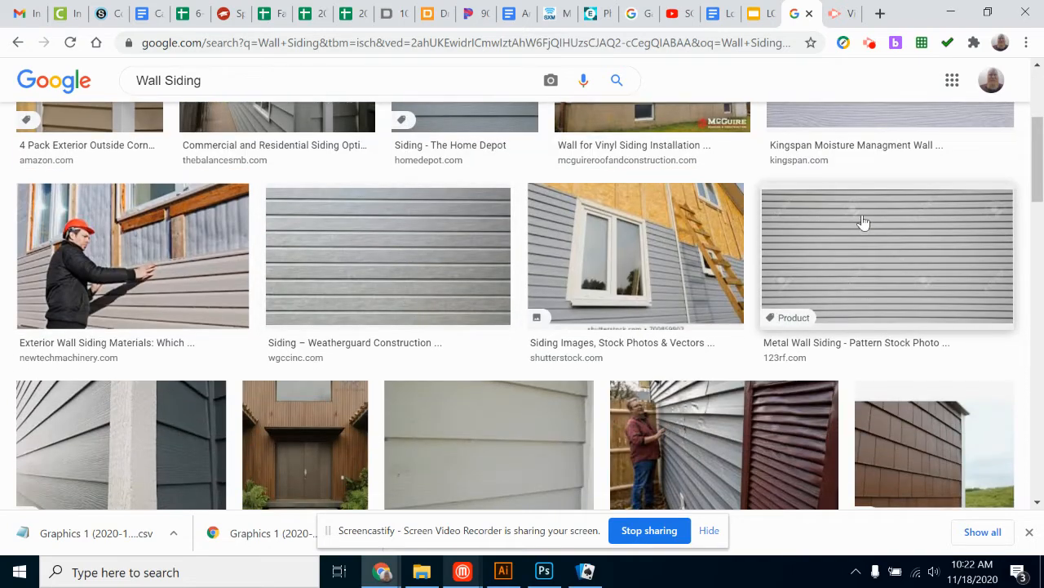
{"action": "scroll", "coordinate": [902, 248], "scroll_direction": "up", "scroll_amount": 2}
{"action": "scroll", "coordinate": [890, 260], "scroll_direction": "down", "scroll_amount": 8}
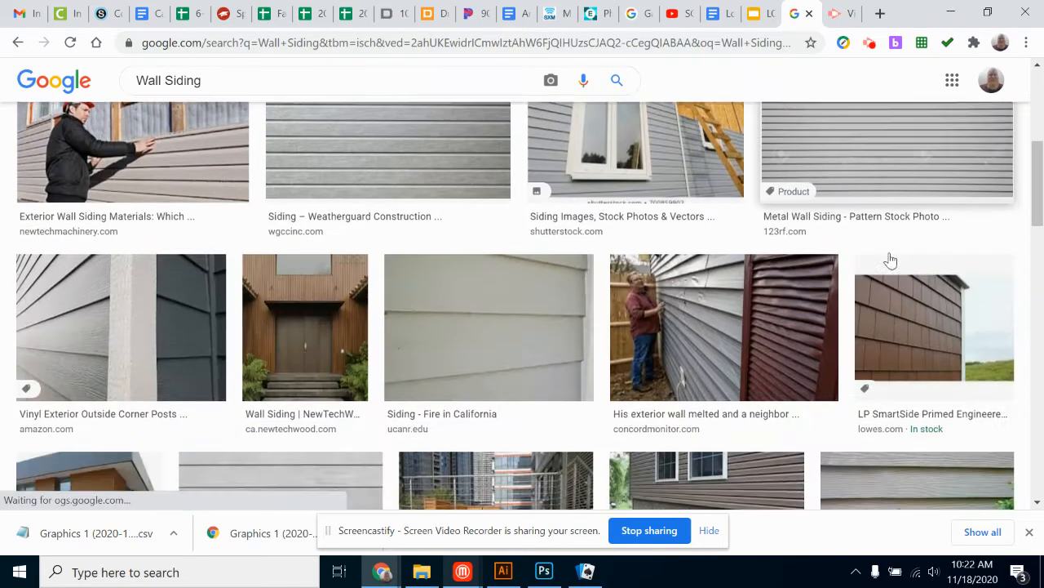
{"action": "scroll", "coordinate": [891, 262], "scroll_direction": "down", "scroll_amount": 3}
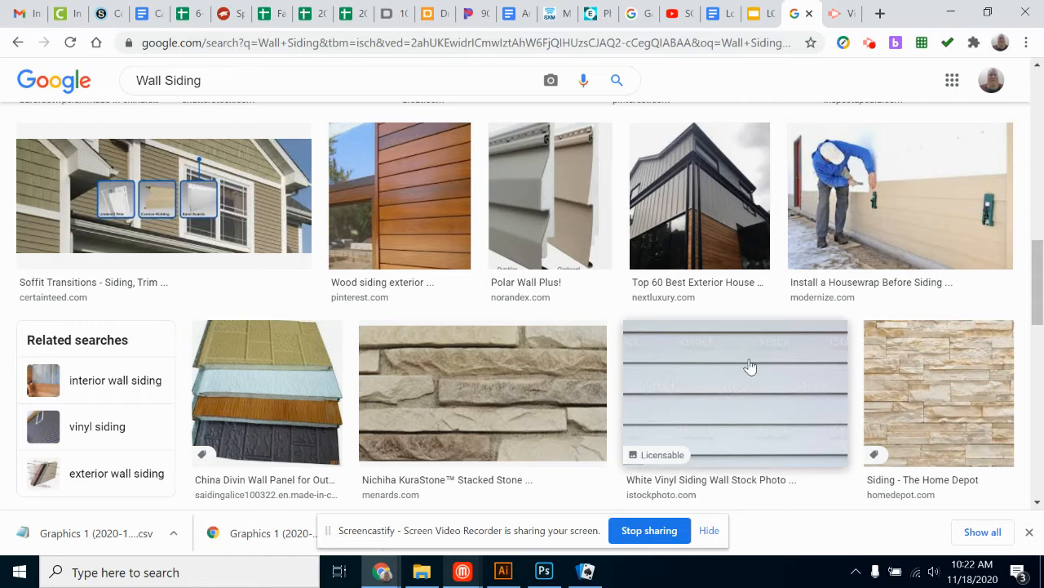
{"action": "scroll", "coordinate": [750, 369], "scroll_direction": "down", "scroll_amount": 3}
{"action": "scroll", "coordinate": [751, 375], "scroll_direction": "down", "scroll_amount": 1}
{"action": "left_click", "coordinate": [289, 270]}
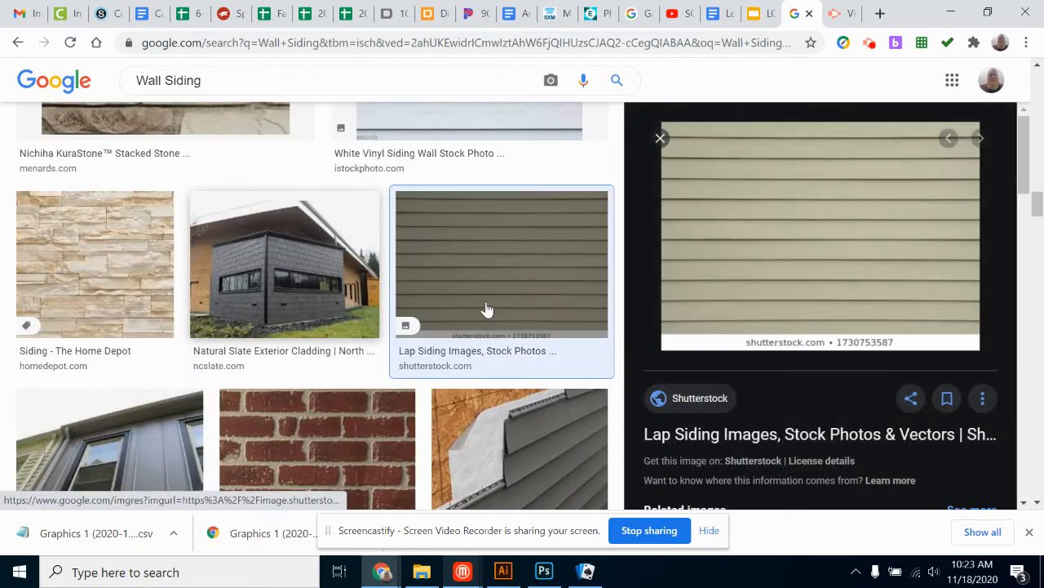
Copy the previewed lap siding image and paste it into the Building Example document in Pixlr.
{"action": "right_click", "coordinate": [818, 227]}
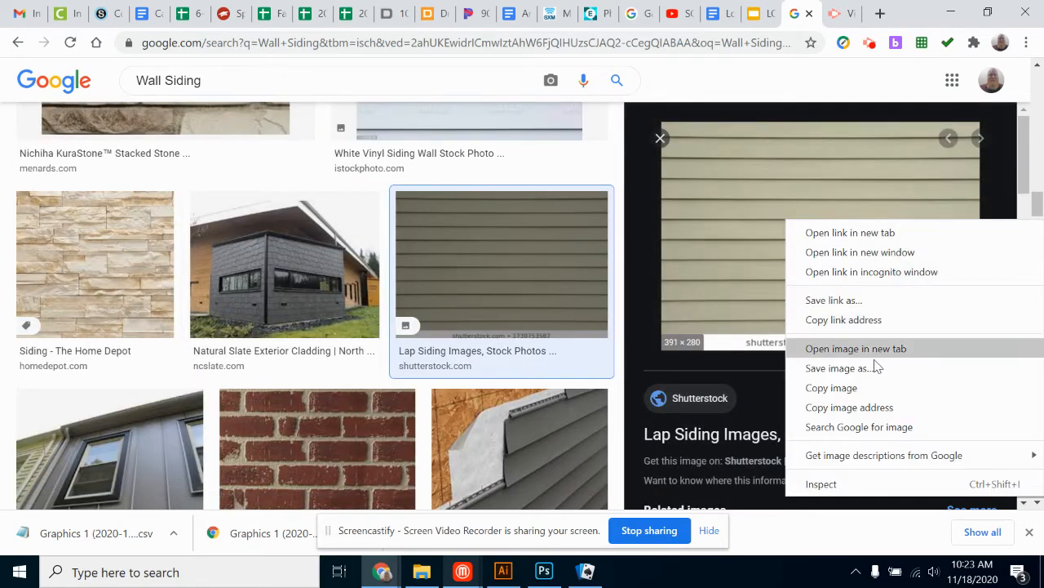
{"action": "left_click", "coordinate": [867, 387]}
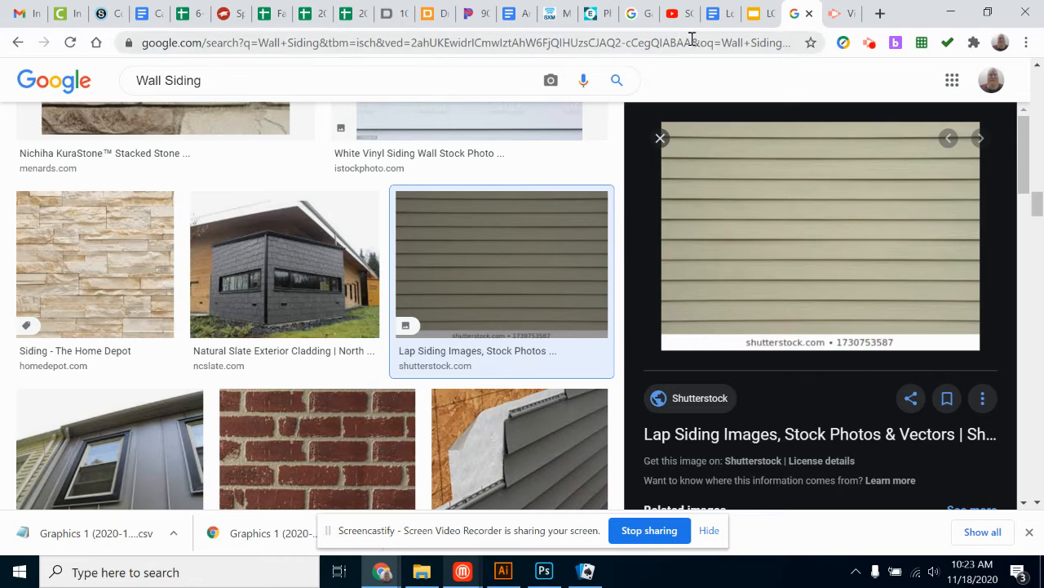
{"action": "left_click", "coordinate": [596, 14]}
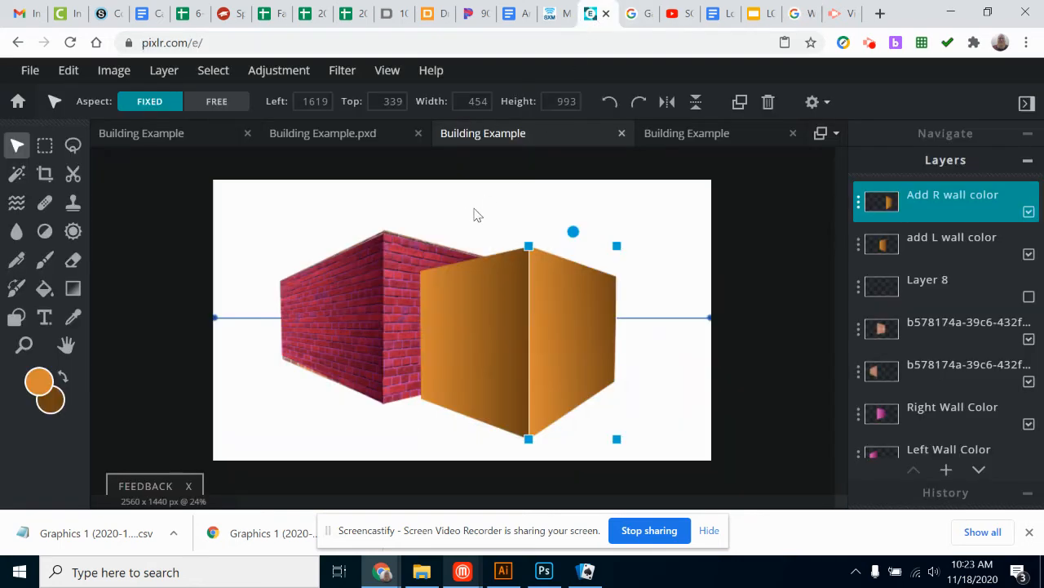
{"action": "left_click", "coordinate": [67, 70]}
{"action": "left_click", "coordinate": [71, 190]}
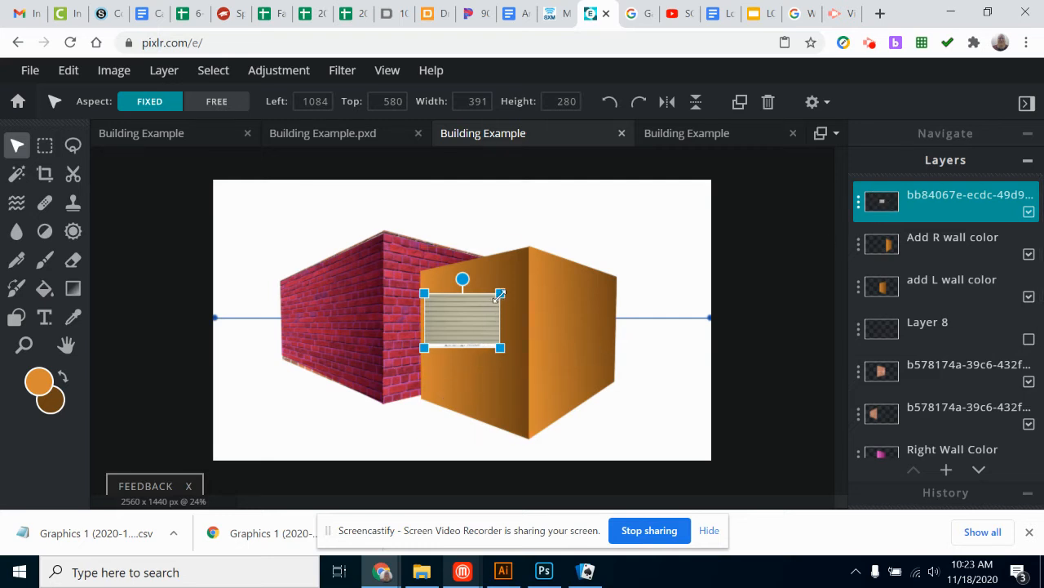
Enlarge the siding image proportionally to about 1124 × 805 px, with its top right corner on the orange box's front top corner.
{"action": "left_click_drag", "start_coordinate": [499, 294], "coordinate": [575, 239]}
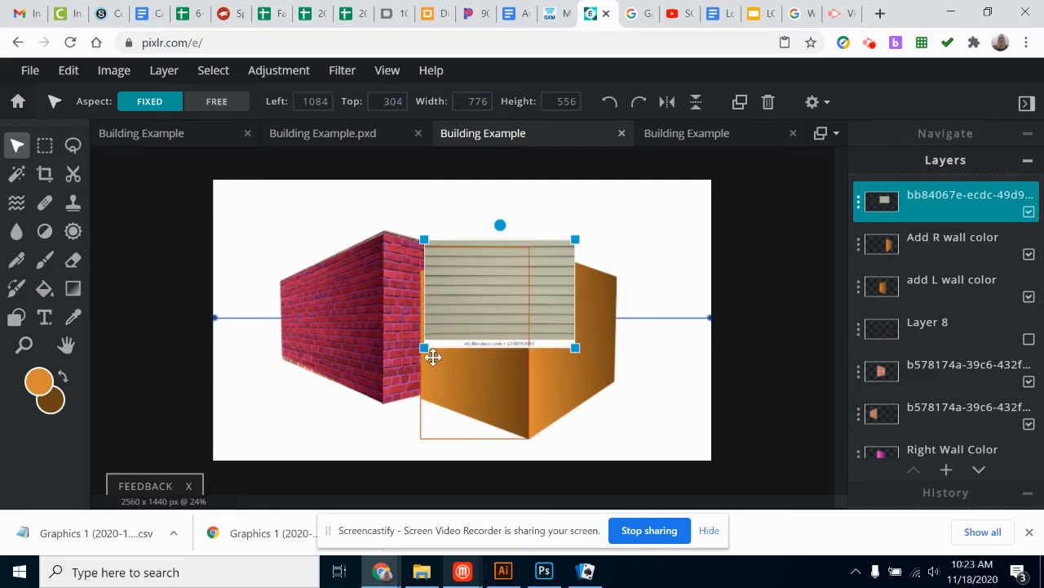
{"action": "left_click_drag", "start_coordinate": [424, 349], "coordinate": [351, 400]}
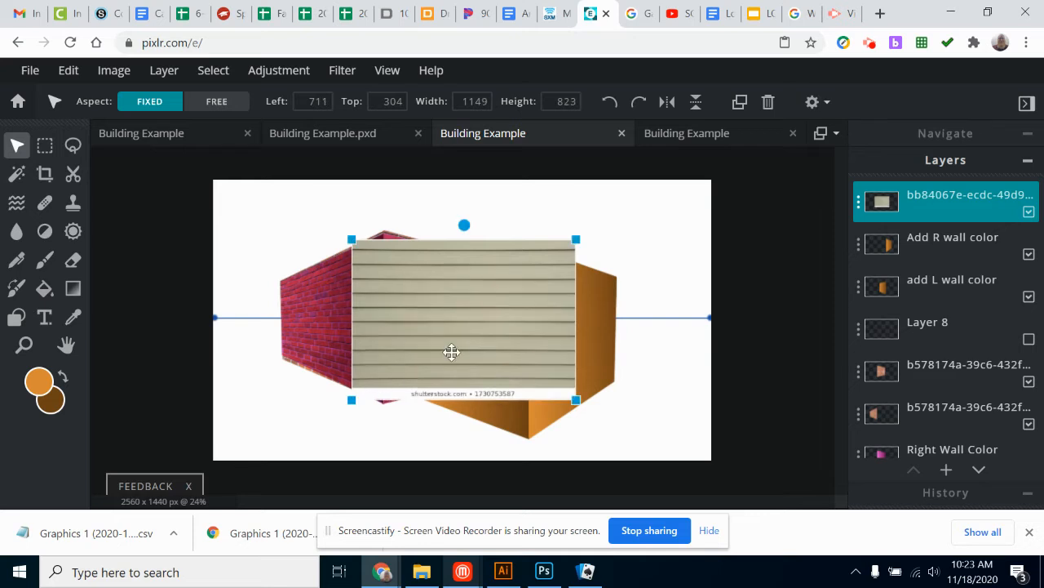
{"action": "left_click_drag", "start_coordinate": [451, 352], "coordinate": [430, 343]}
{"action": "mouse_move", "coordinate": [308, 413]}
{"action": "left_mouse_down"}
{"action": "mouse_move", "coordinate": [282, 432]}
{"action": "mouse_move", "coordinate": [309, 420]}
{"action": "left_mouse_up"}
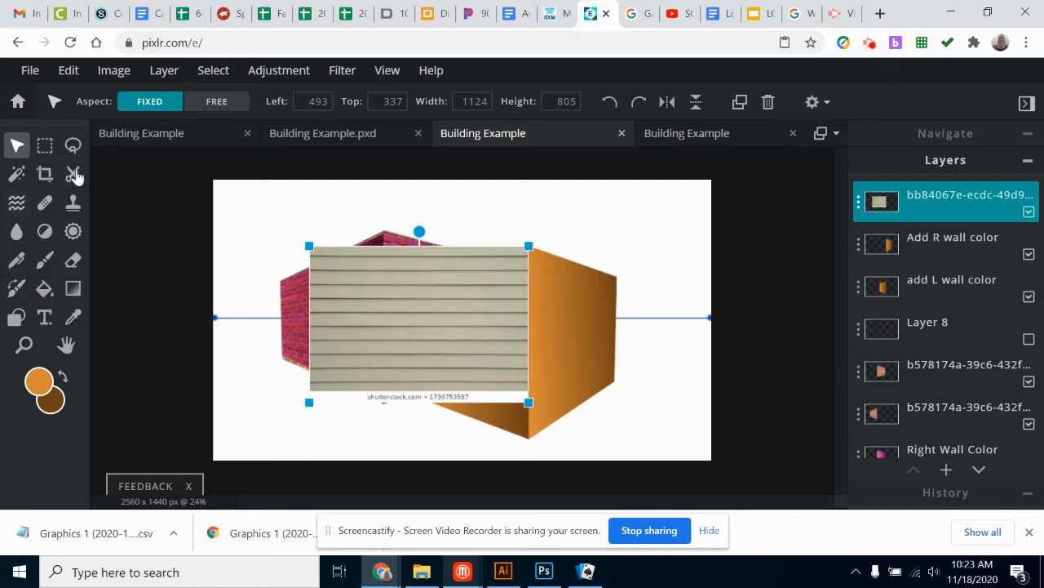
Delete the white watermark strip along the bottom of the siding image and clear the selection.
{"action": "left_click", "coordinate": [45, 145]}
{"action": "left_click", "coordinate": [260, 360]}
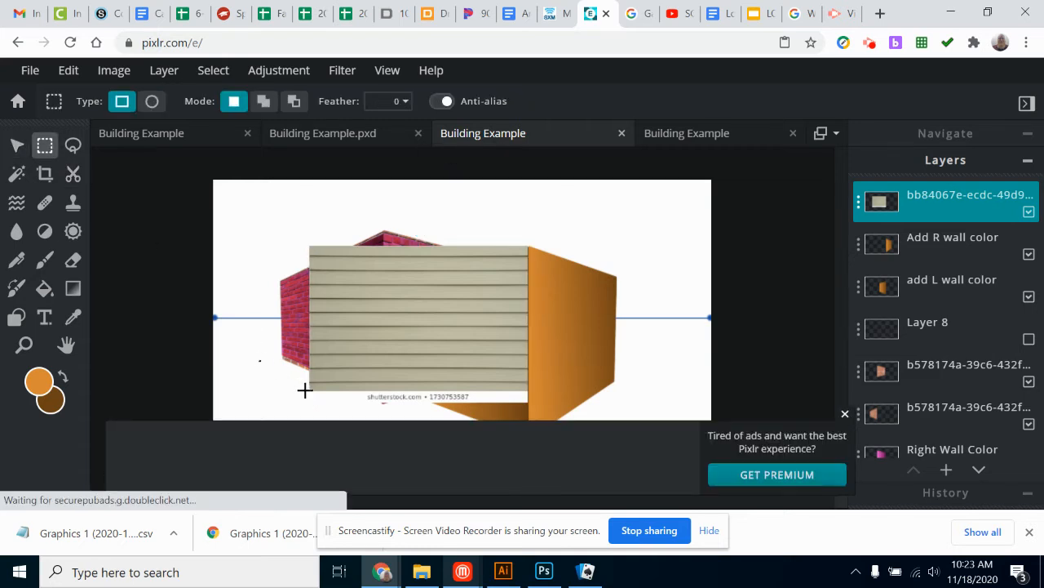
{"action": "left_click_drag", "start_coordinate": [305, 390], "coordinate": [551, 412]}
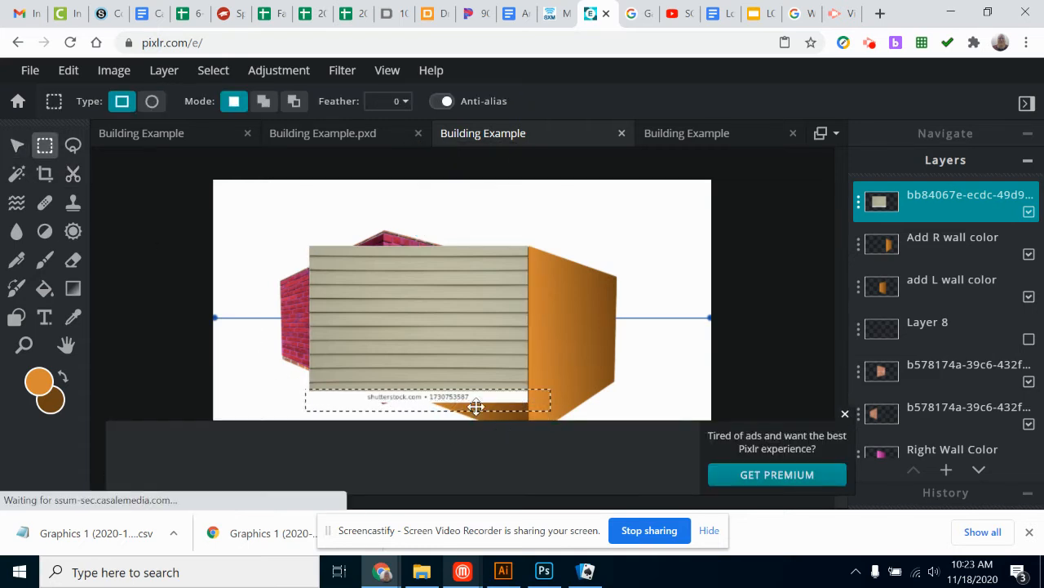
{"action": "key", "text": "Delete"}
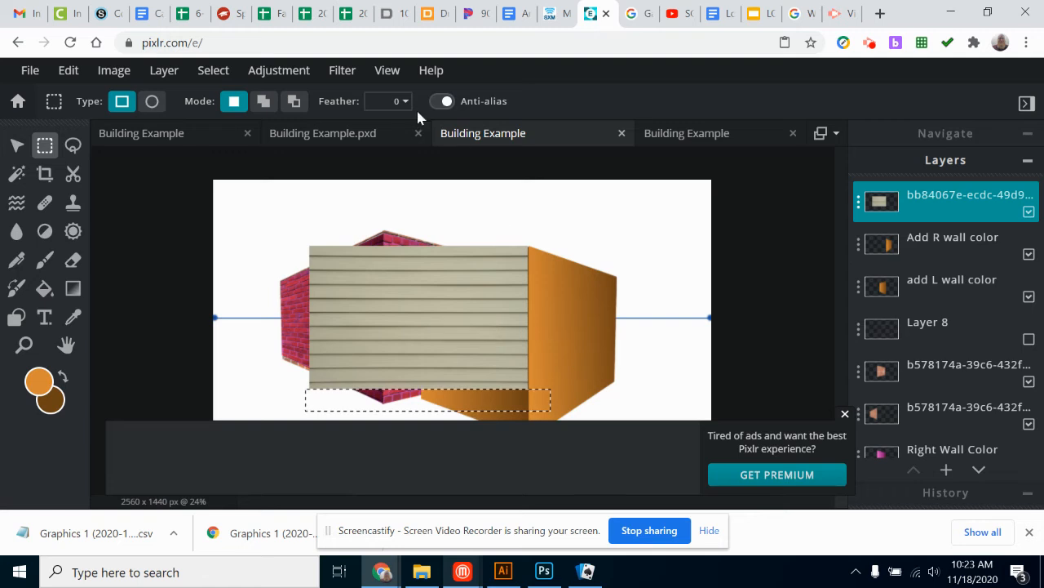
{"action": "left_click", "coordinate": [208, 71]}
{"action": "left_click", "coordinate": [224, 129]}
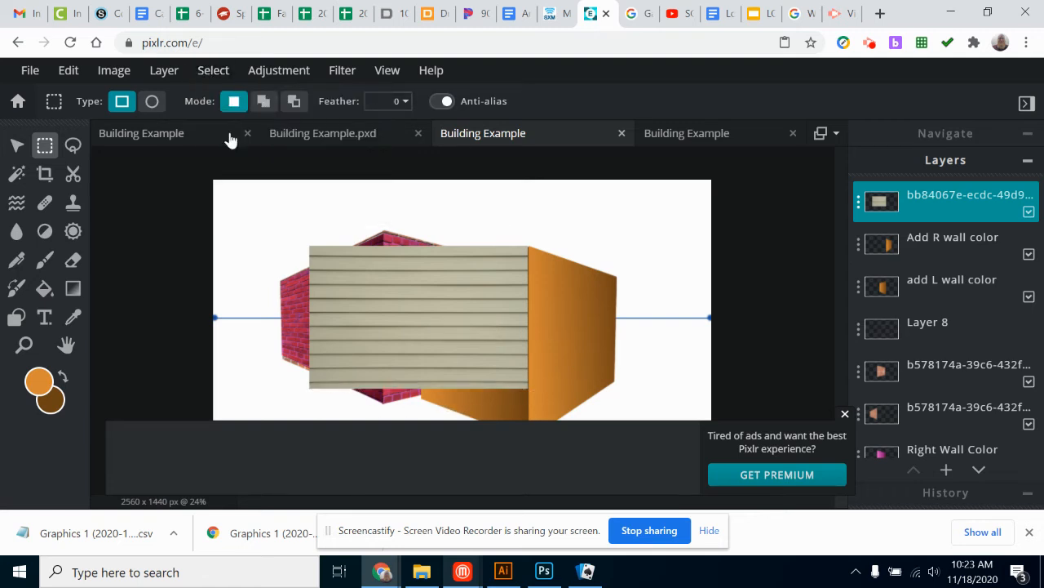
Free distort the siding image, moving its top left corner to about 1087 × 461, bottom left to 1076 × 1142 and bottom right to 1628 × 1363.
{"action": "scroll", "coordinate": [527, 300], "scroll_direction": "down", "scroll_amount": 1}
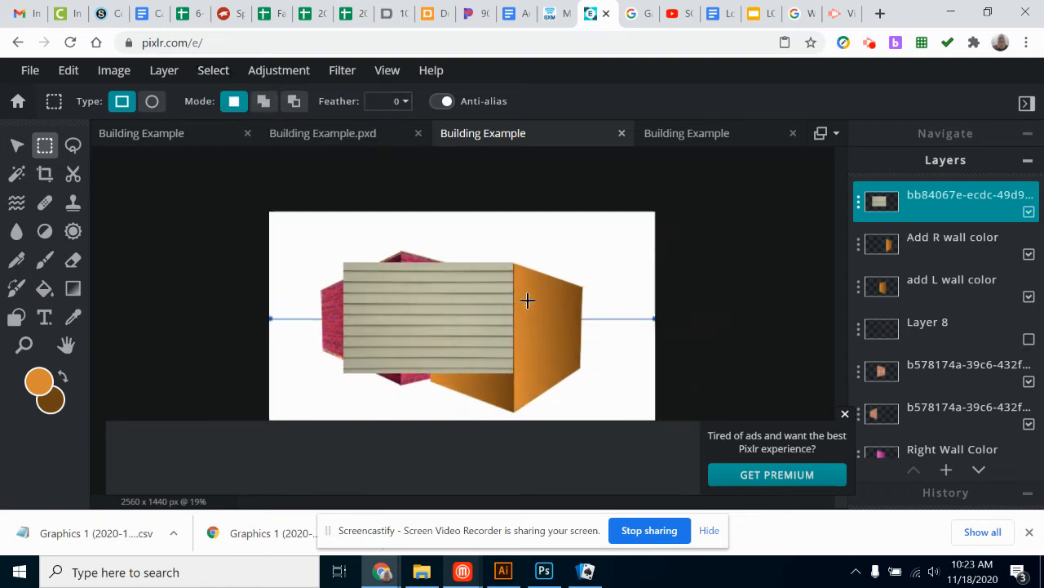
{"action": "left_click", "coordinate": [844, 414]}
{"action": "left_click", "coordinate": [70, 72]}
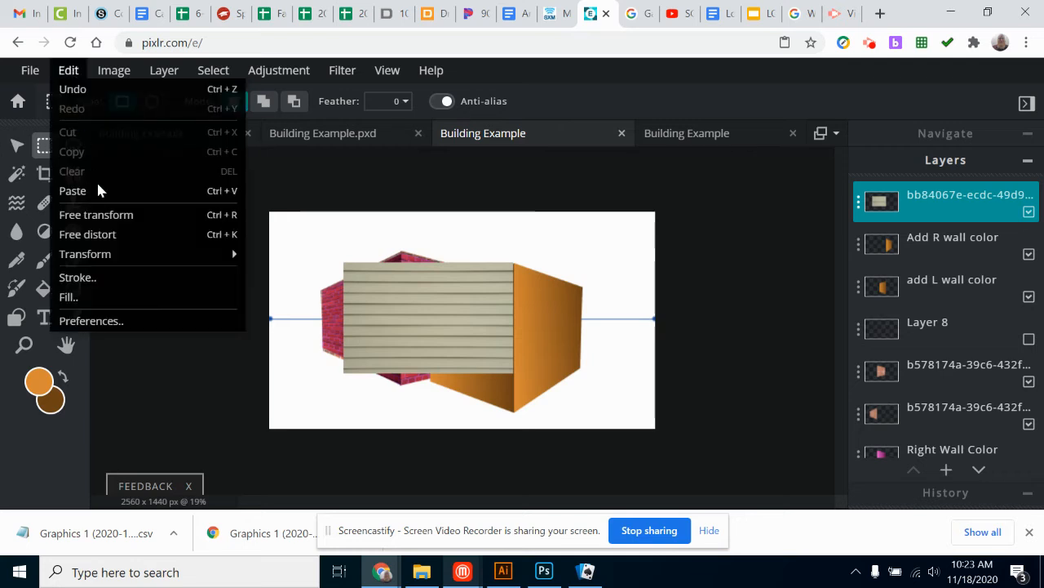
{"action": "left_click", "coordinate": [117, 237]}
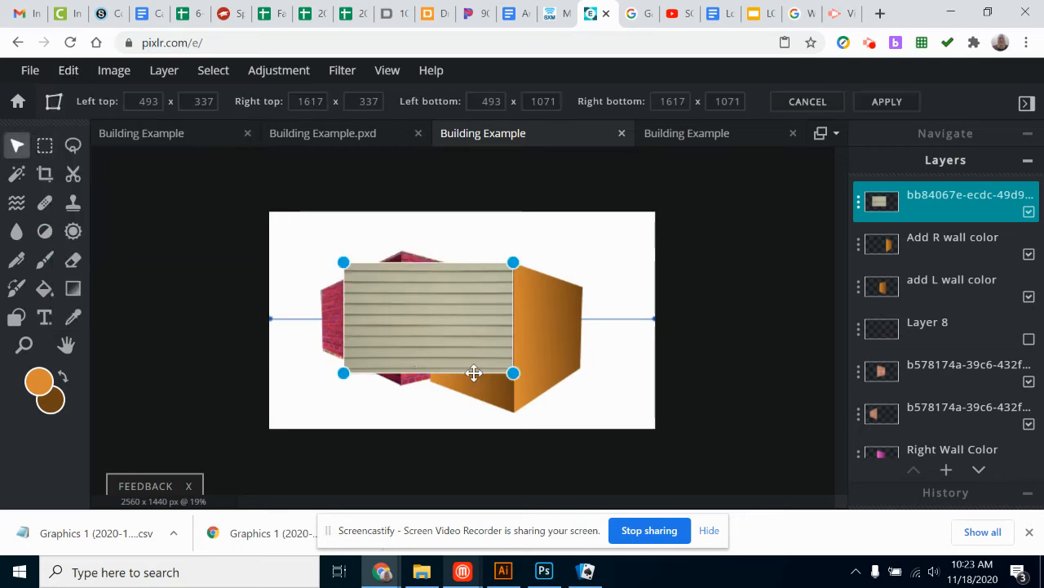
{"action": "left_click_drag", "start_coordinate": [512, 375], "coordinate": [514, 417]}
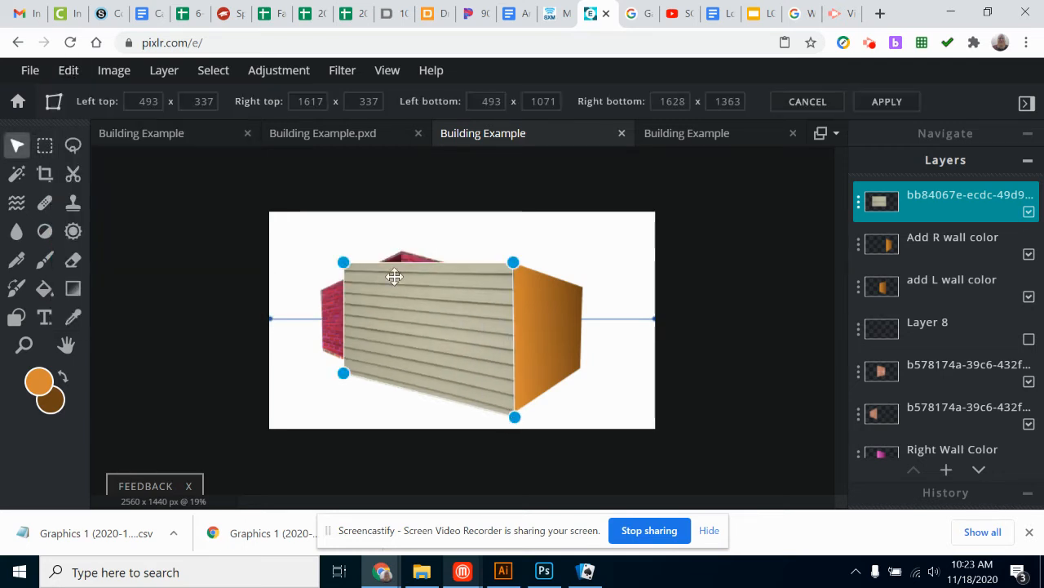
{"action": "left_click_drag", "start_coordinate": [351, 272], "coordinate": [434, 282]}
{"action": "left_click_drag", "start_coordinate": [345, 376], "coordinate": [432, 391]}
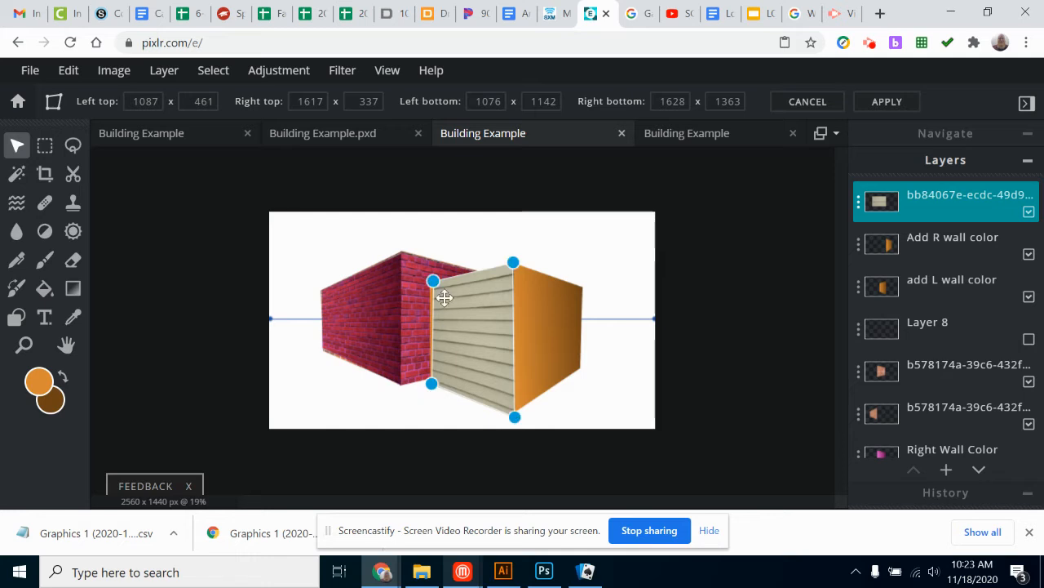
Refine the siding corners to about 1060 × 461 top left, 1065 × 1131 bottom left and 1628 × 1330 bottom right, and apply the distortion.
{"action": "left_click_drag", "start_coordinate": [433, 282], "coordinate": [429, 281]}
{"action": "left_click_drag", "start_coordinate": [432, 389], "coordinate": [429, 386]}
{"action": "left_click_drag", "start_coordinate": [515, 426], "coordinate": [514, 419]}
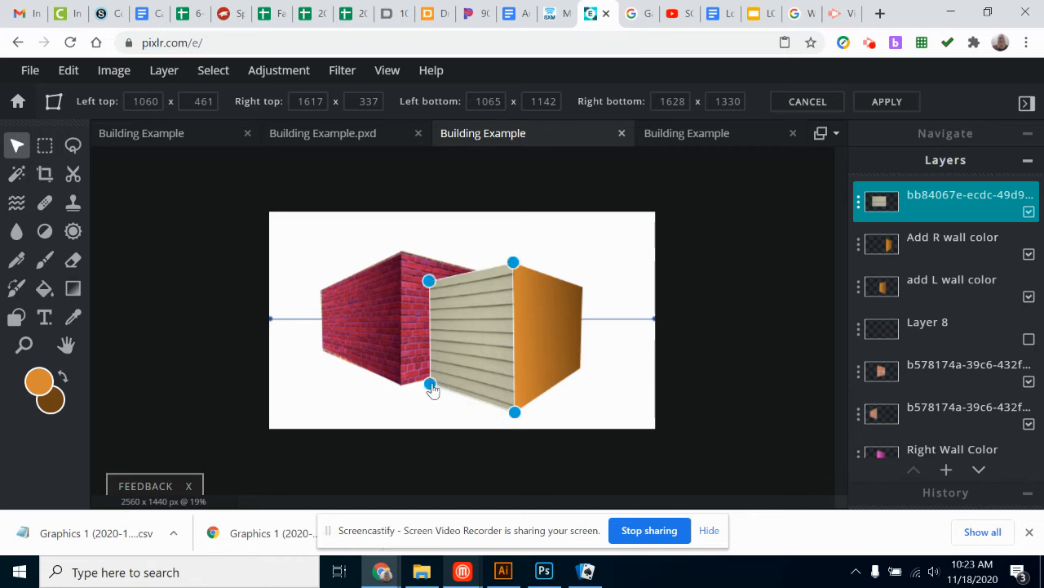
{"action": "left_click_drag", "start_coordinate": [431, 389], "coordinate": [432, 390]}
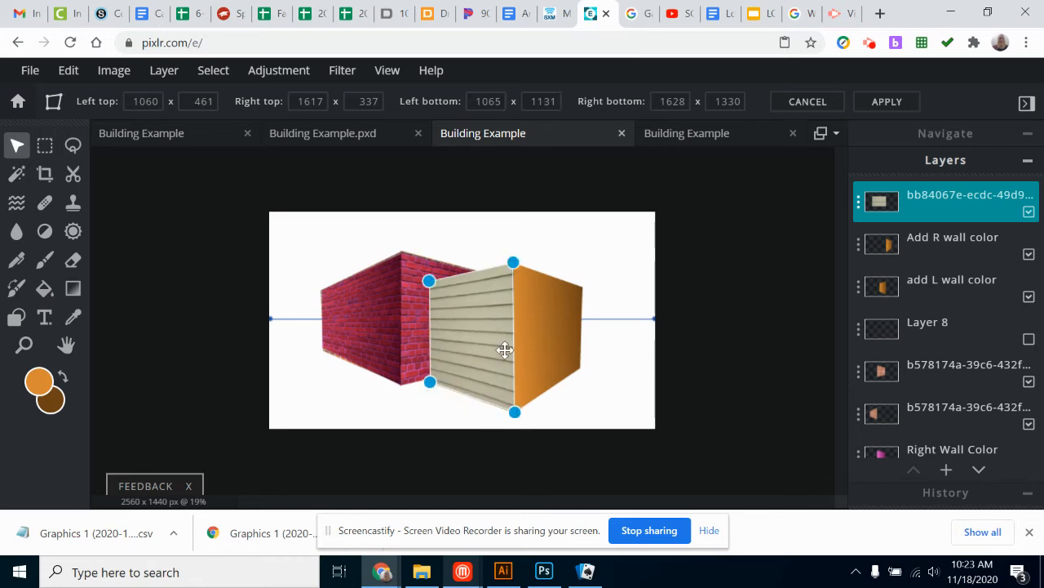
{"action": "left_click_drag", "start_coordinate": [429, 281], "coordinate": [429, 281]}
{"action": "key", "text": "Return"}
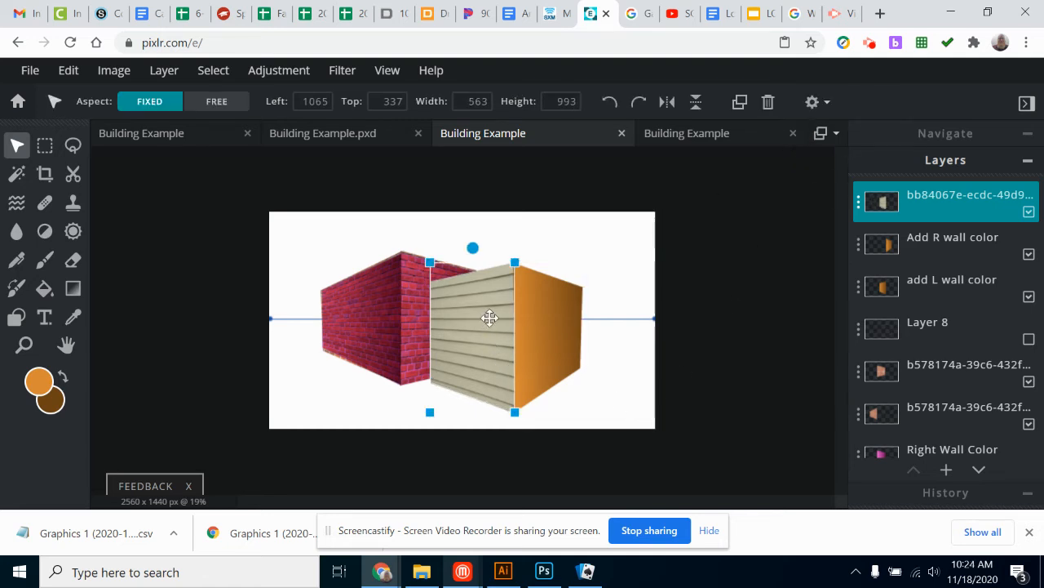
Set the siding layer's blend mode to Multiply so the orange wall color shows through, and deselect the layer.
{"action": "left_click", "coordinate": [958, 209]}
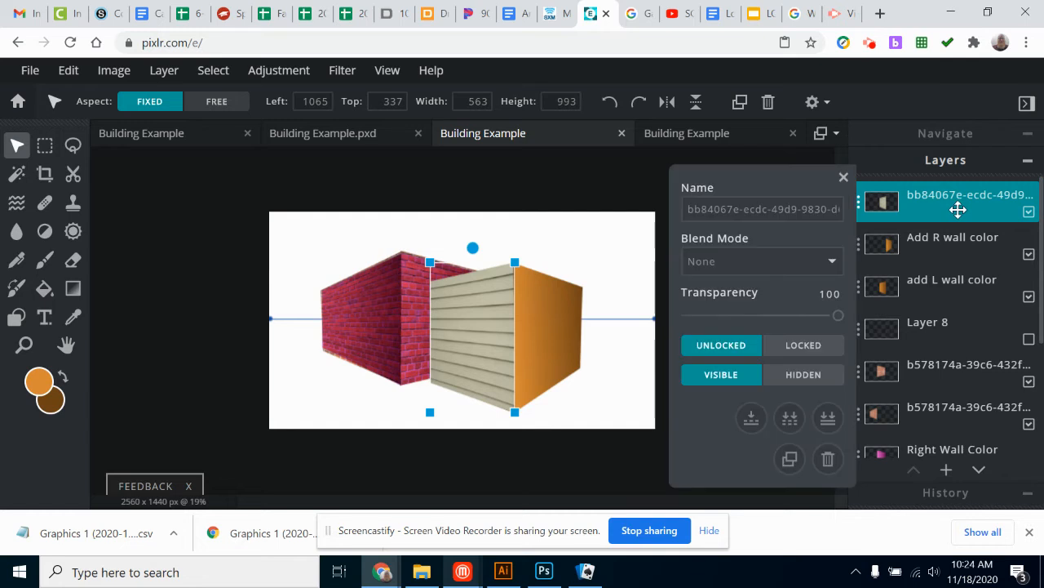
{"action": "left_click", "coordinate": [821, 263]}
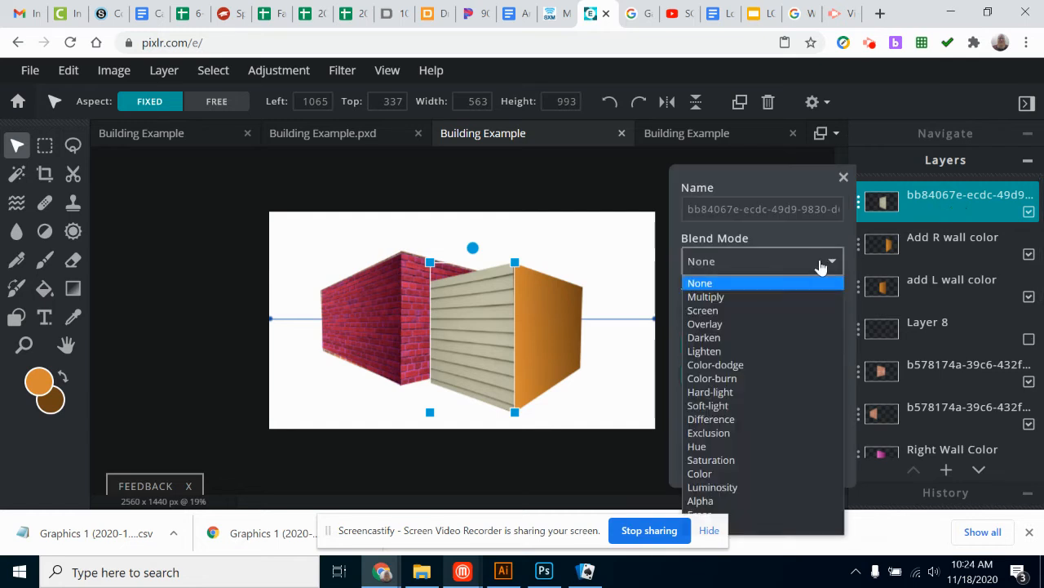
{"action": "left_click", "coordinate": [759, 299]}
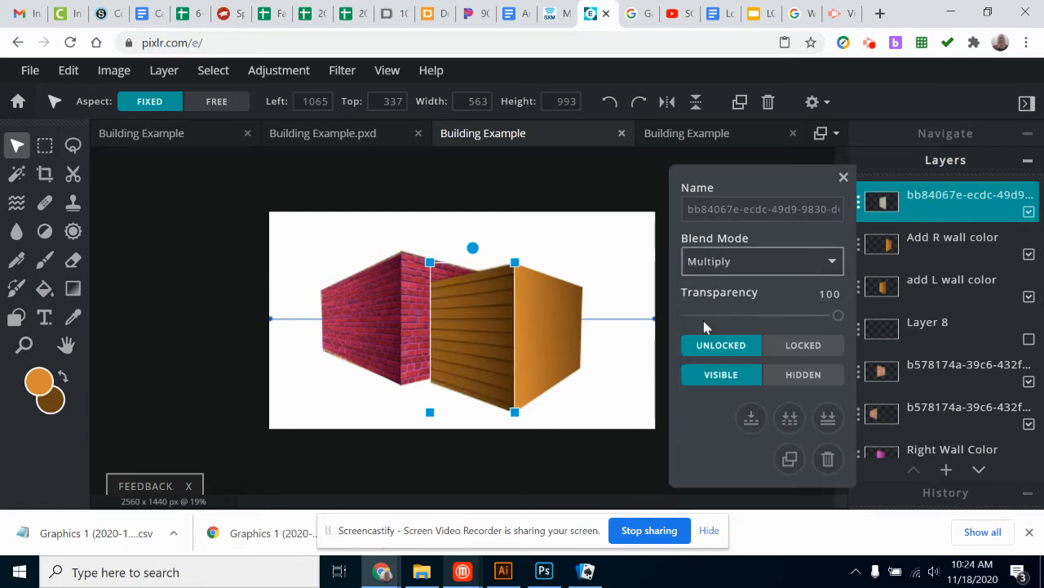
{"action": "left_click", "coordinate": [211, 71]}
{"action": "left_click", "coordinate": [166, 203]}
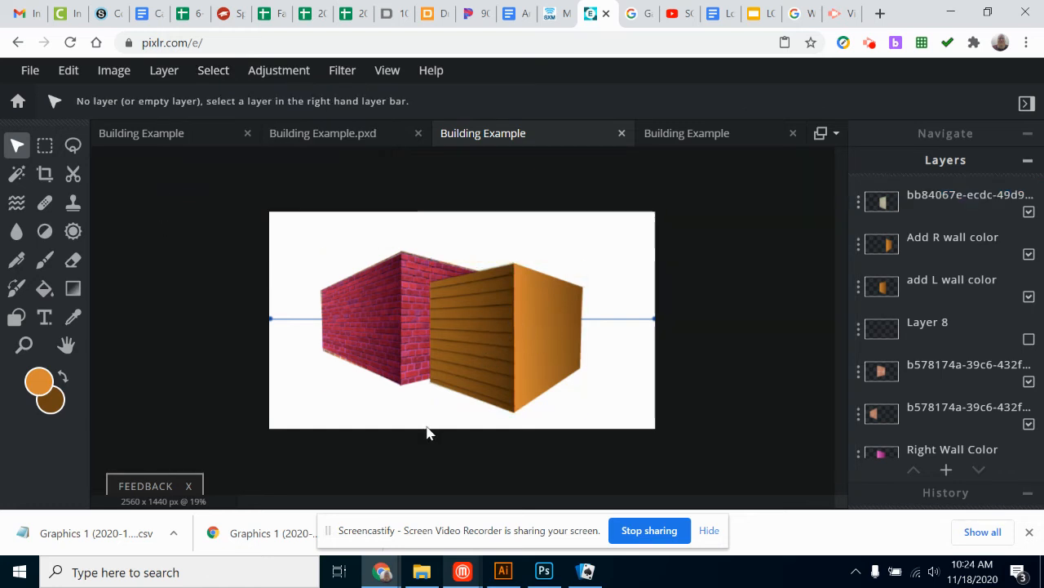
Copy the previewed abovebeyondgaragedoors.com picture from the Garage Door image search and paste it into the Building Example document in Pixlr.
{"action": "left_click", "coordinate": [633, 17]}
{"action": "left_click_drag", "start_coordinate": [234, 85], "coordinate": [180, 85]}
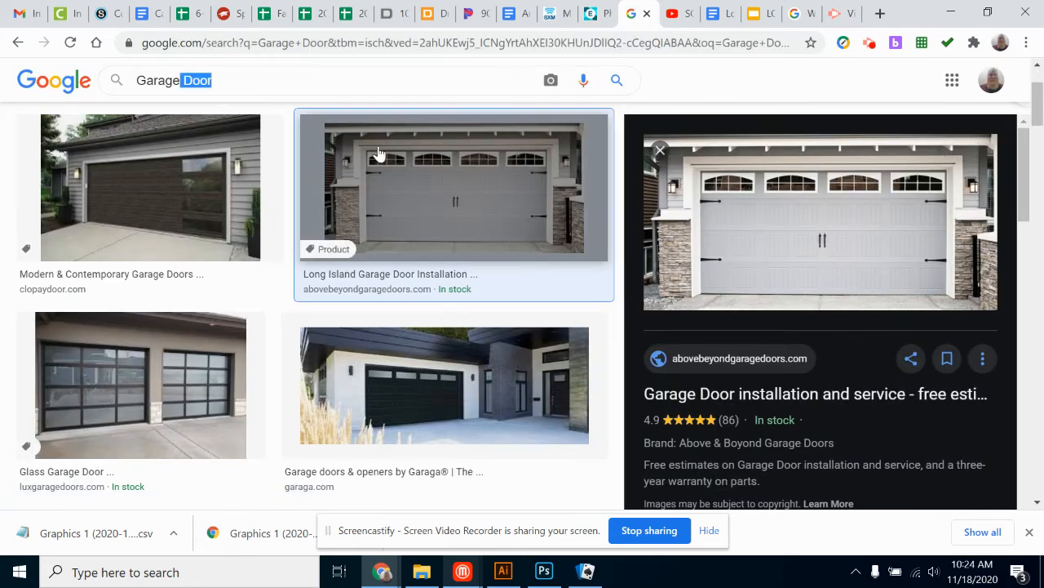
{"action": "right_click", "coordinate": [813, 222]}
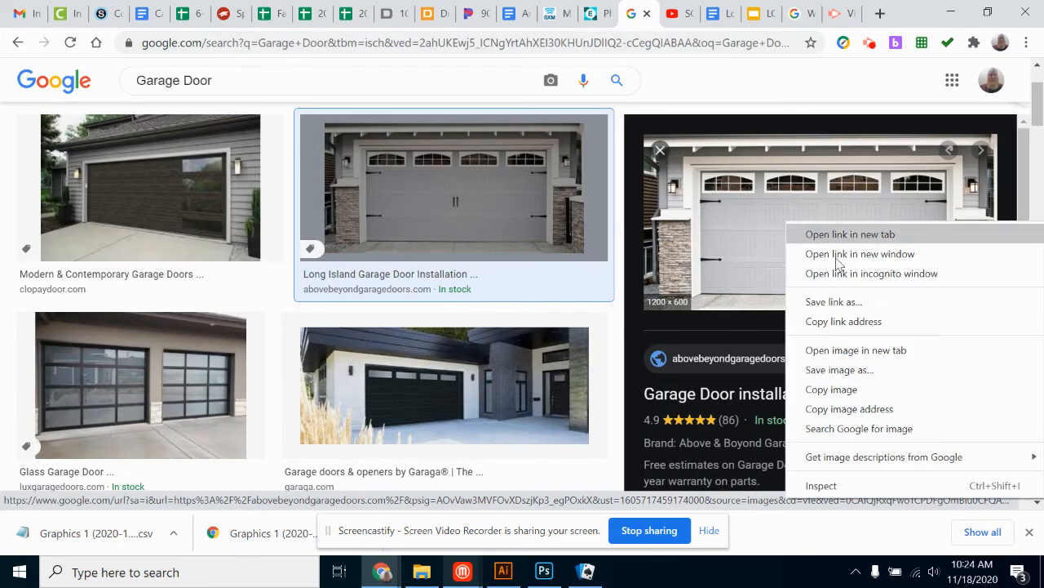
{"action": "left_click", "coordinate": [844, 392]}
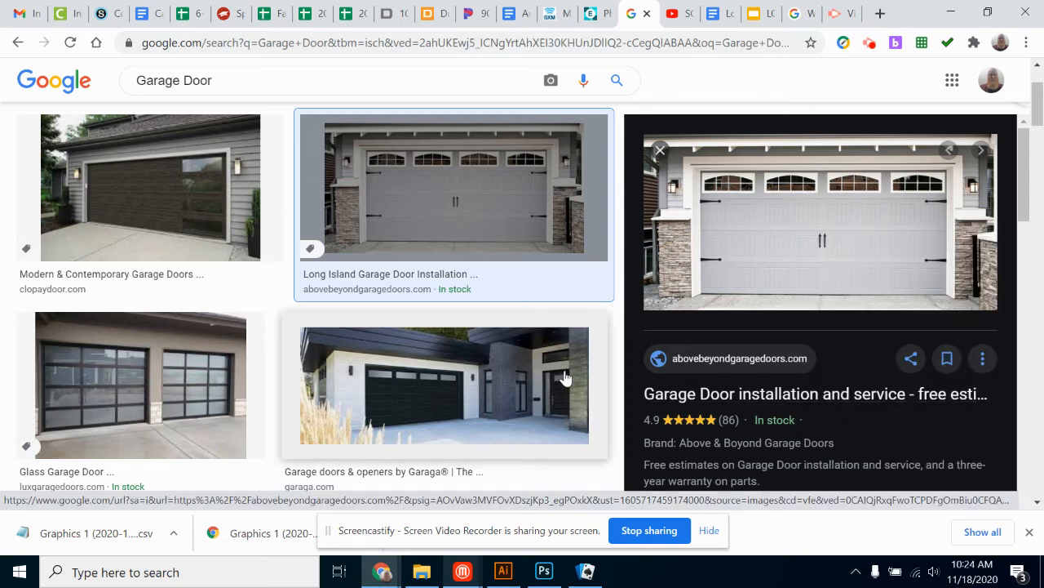
{"action": "left_click", "coordinate": [579, 16]}
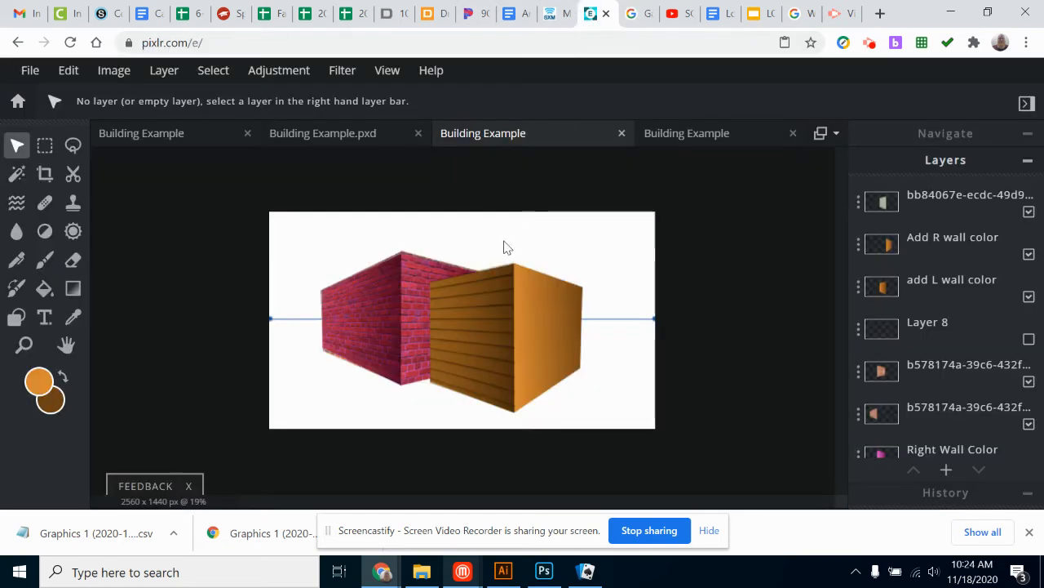
{"action": "left_click", "coordinate": [68, 70]}
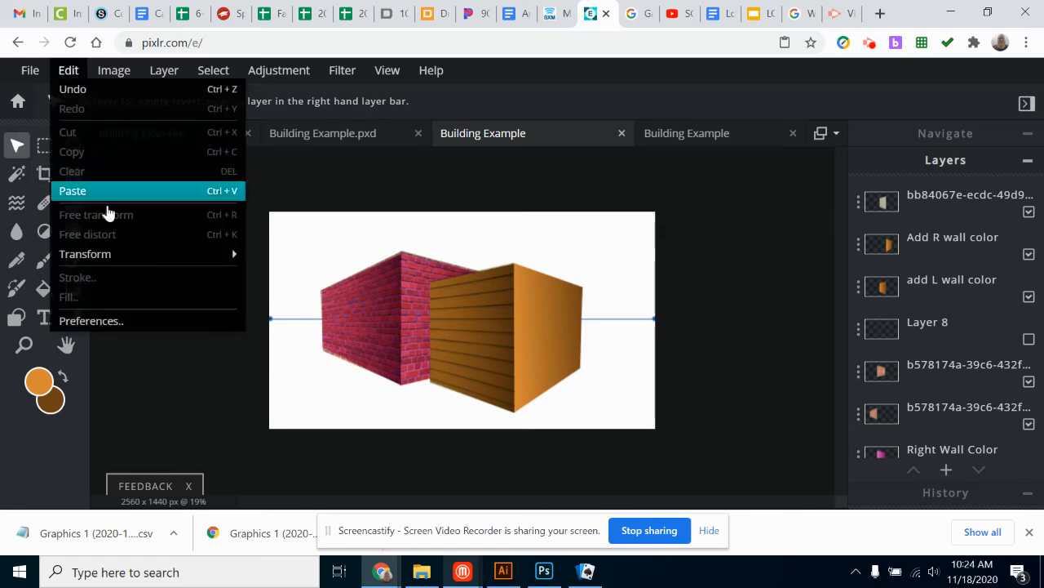
{"action": "left_click", "coordinate": [102, 196]}
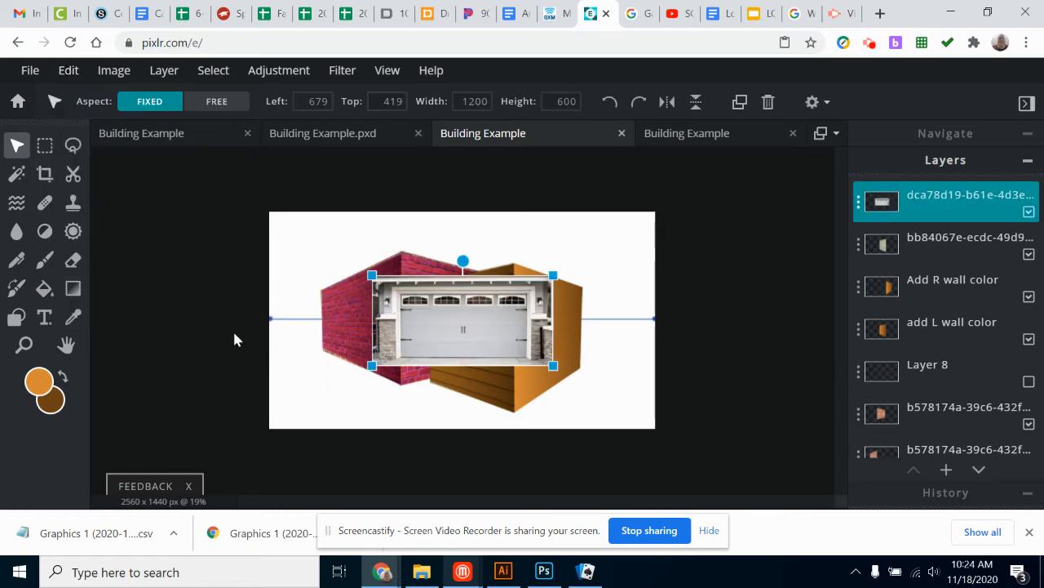
Delete the stone pillars and house surroundings on both sides of the garage door image up to the white door frame.
{"action": "left_click", "coordinate": [24, 345]}
{"action": "left_click", "coordinate": [454, 306]}
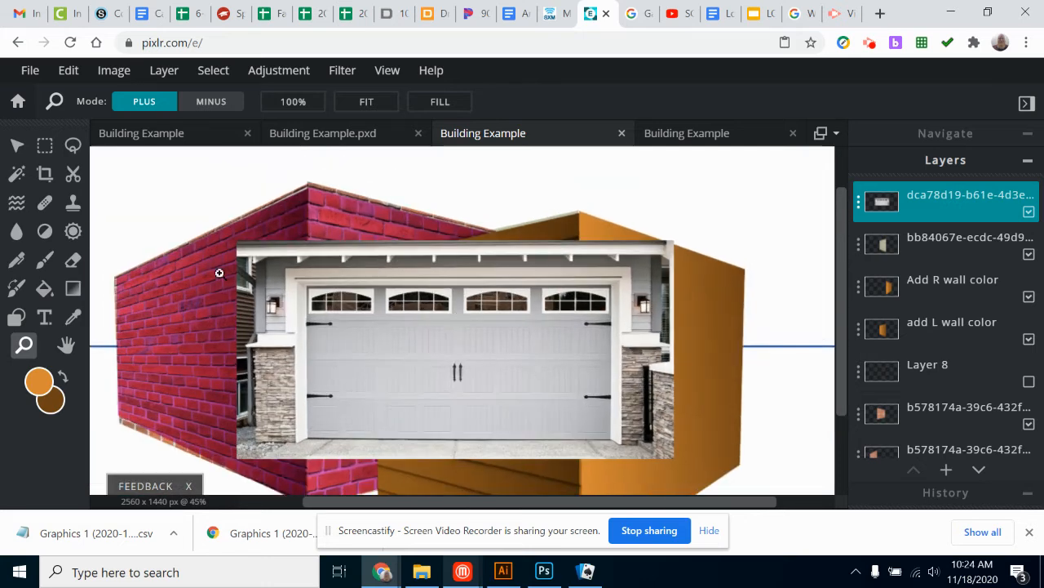
{"action": "left_click", "coordinate": [45, 147]}
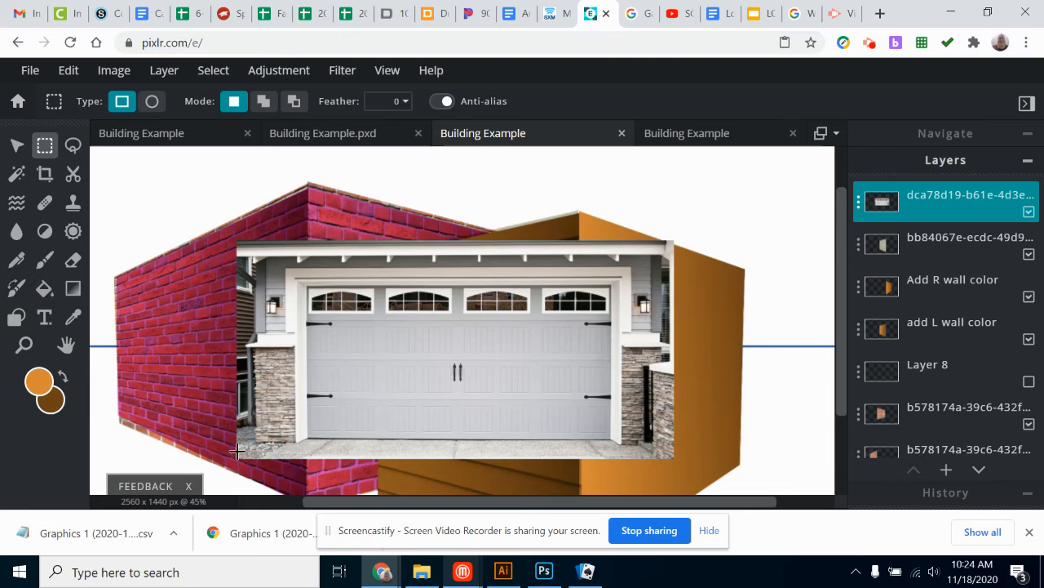
{"action": "left_click_drag", "start_coordinate": [296, 466], "coordinate": [215, 215]}
{"action": "key", "text": "Delete"}
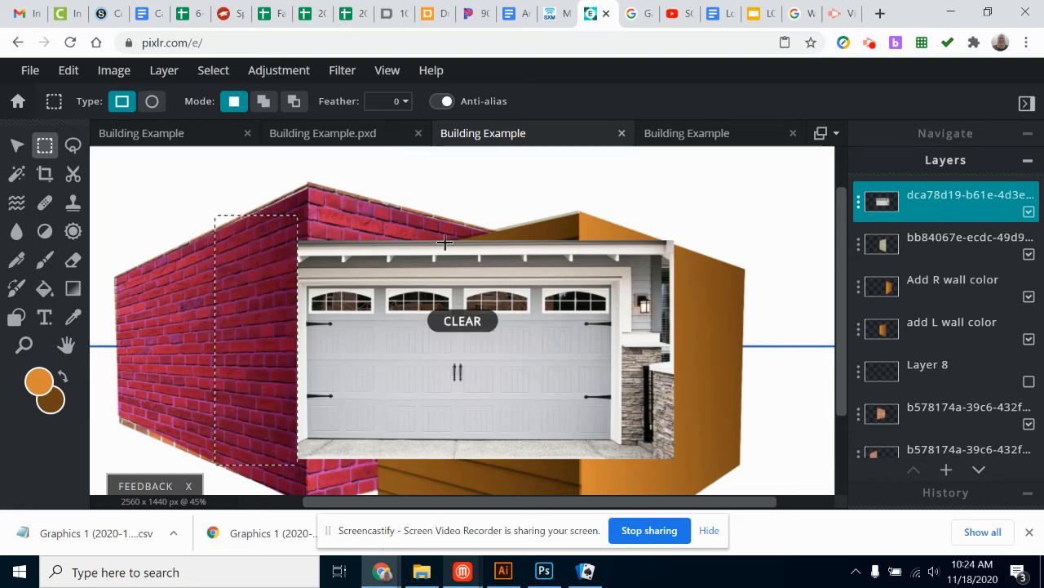
{"action": "left_click", "coordinate": [696, 215]}
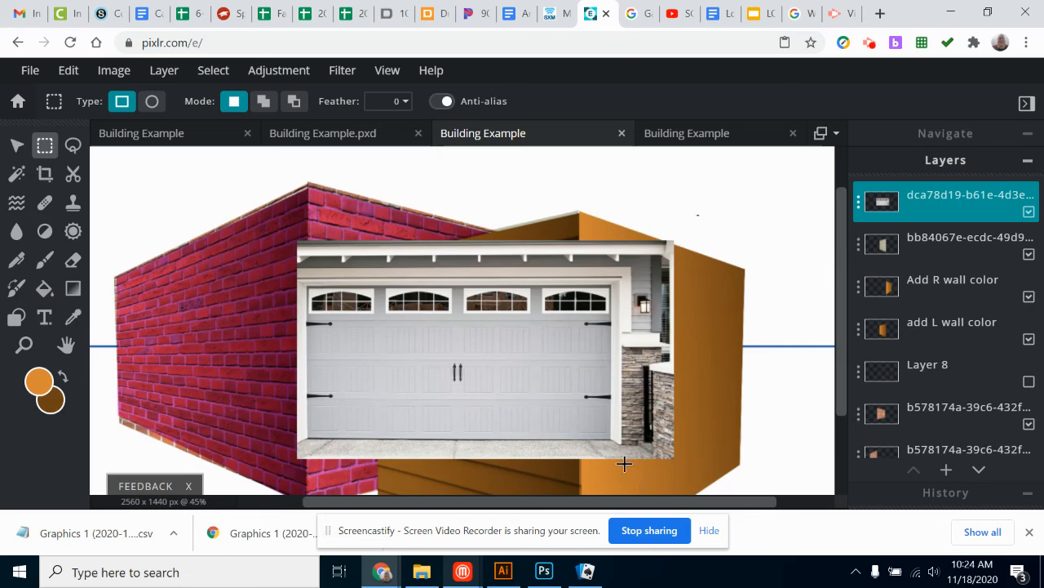
{"action": "left_click_drag", "start_coordinate": [622, 463], "coordinate": [717, 217]}
{"action": "key", "text": "Delete"}
{"action": "left_click", "coordinate": [313, 214]}
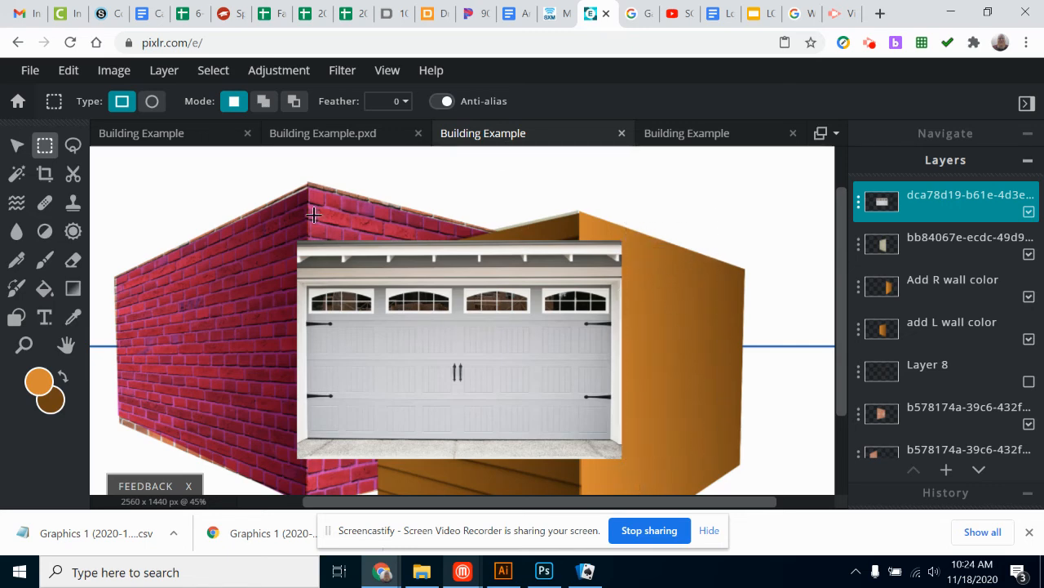
Delete the roof trim above the garage door frame and the driveway strip below it, and clear the selection.
{"action": "left_click_drag", "start_coordinate": [291, 279], "coordinate": [642, 217]}
{"action": "key", "text": "Delete"}
{"action": "left_click", "coordinate": [693, 336]}
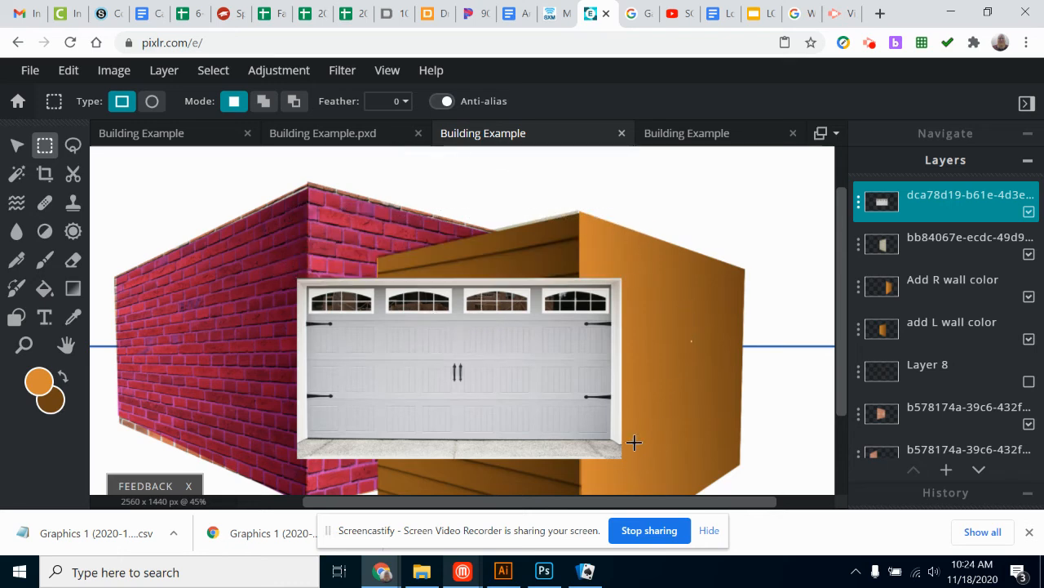
{"action": "left_click_drag", "start_coordinate": [626, 440], "coordinate": [277, 473]}
{"action": "key", "text": "Delete"}
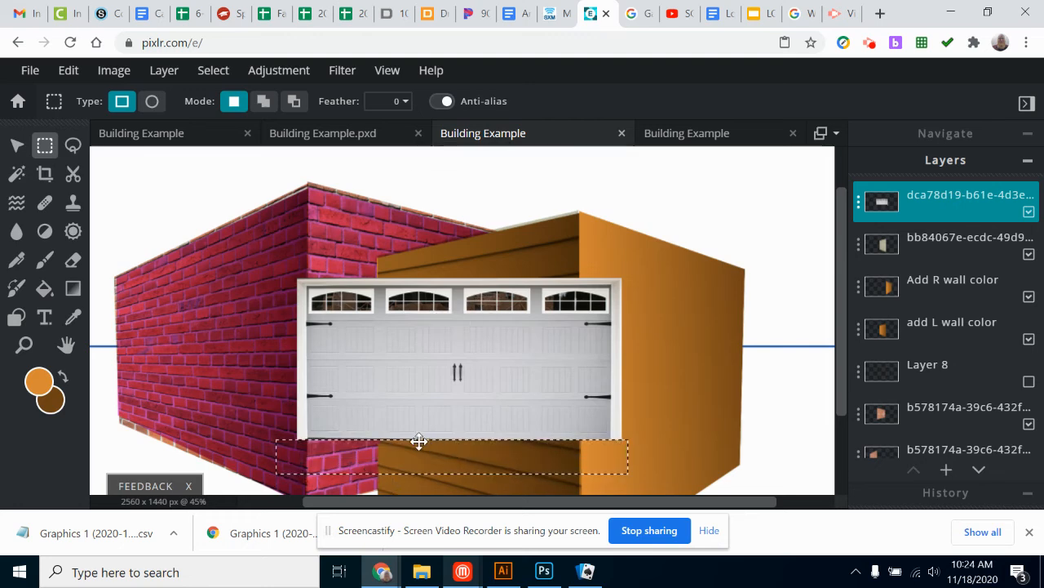
{"action": "left_click", "coordinate": [211, 72]}
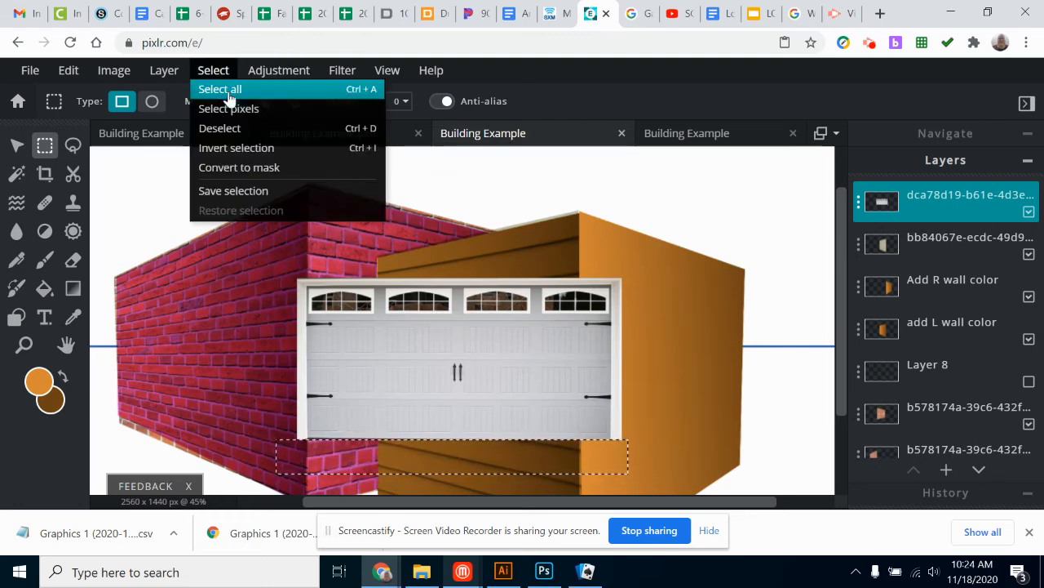
{"action": "left_click", "coordinate": [234, 133]}
Free distort the garage door, moving it so its top left corner is near 701 × 488 and pulling its bottom right corner to about 1598 × 1327.
{"action": "scroll", "coordinate": [572, 326], "scroll_direction": "down", "scroll_amount": 2}
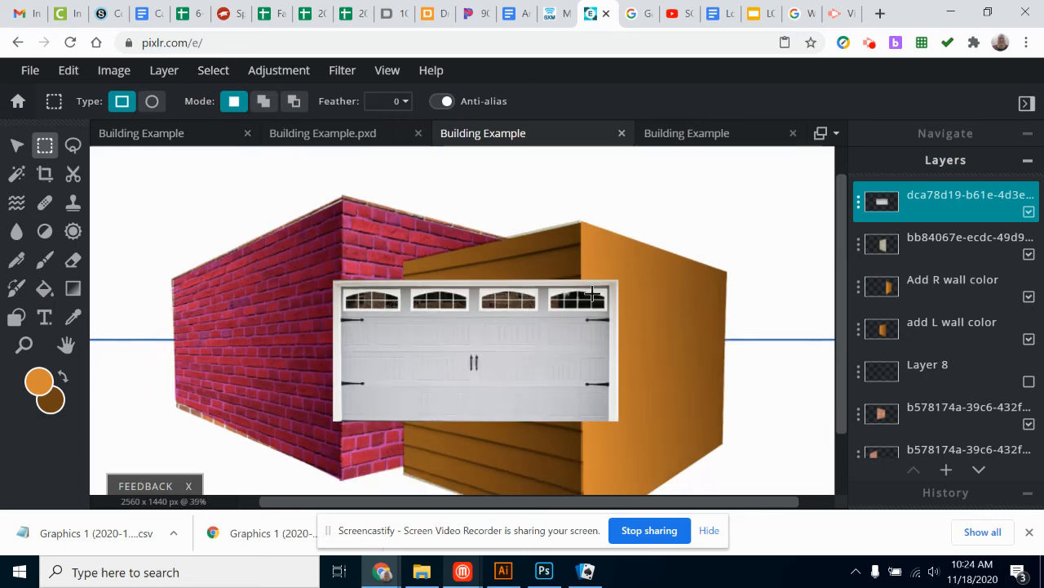
{"action": "left_click", "coordinate": [69, 70]}
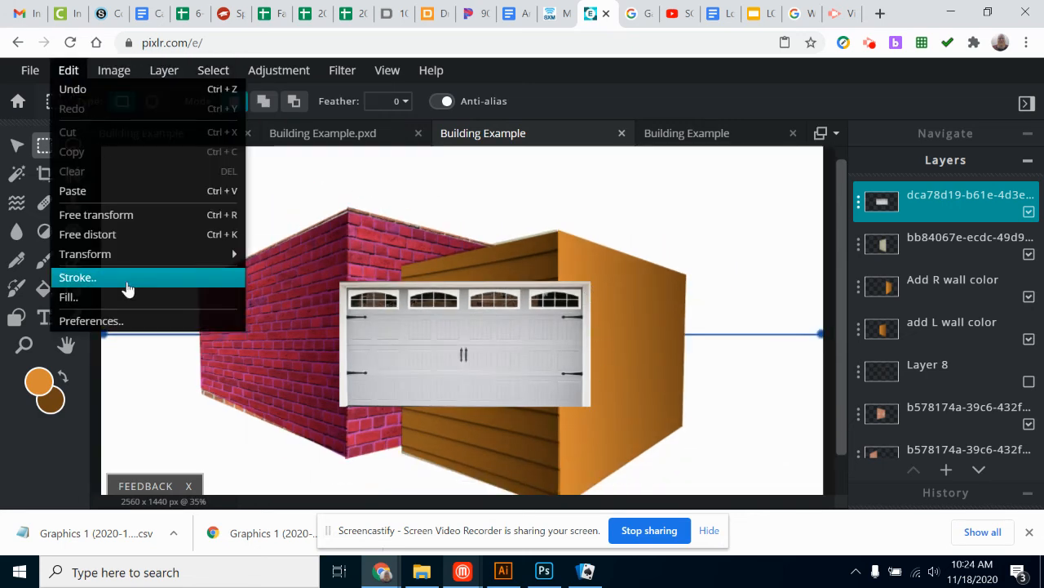
{"action": "left_click", "coordinate": [120, 236]}
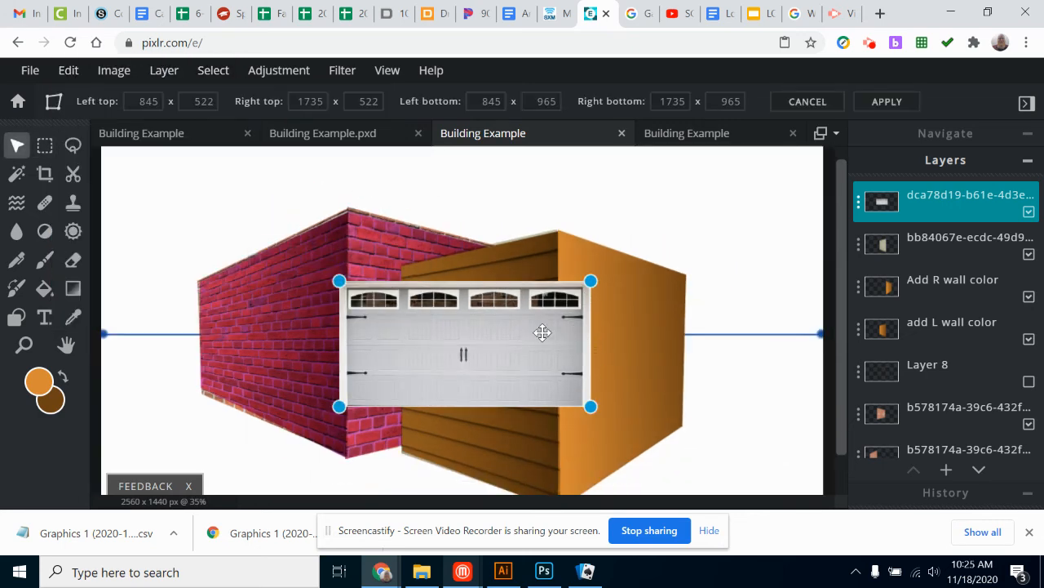
{"action": "left_click_drag", "start_coordinate": [543, 332], "coordinate": [503, 323]}
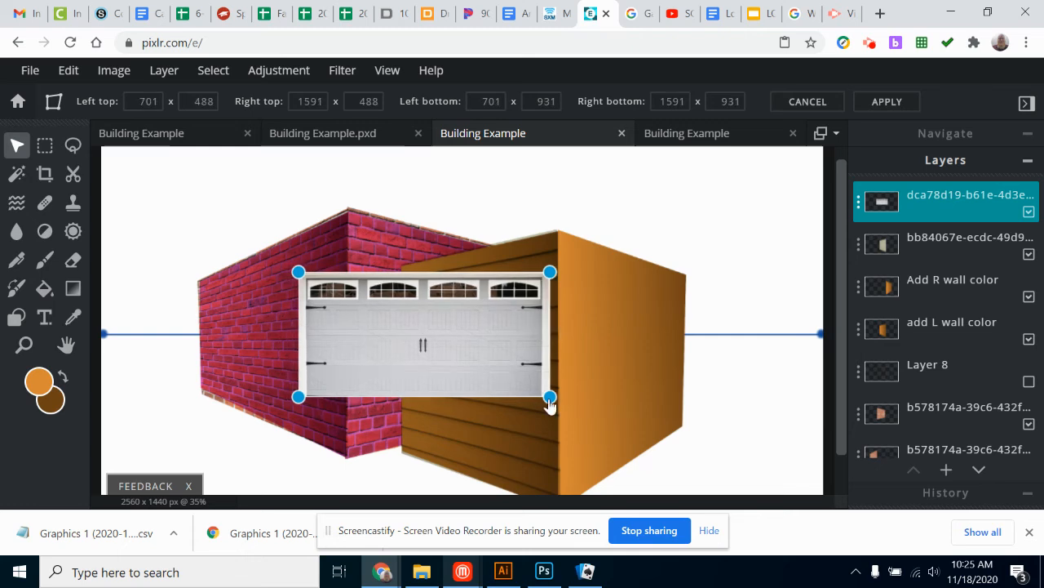
{"action": "left_click_drag", "start_coordinate": [550, 397], "coordinate": [552, 492]}
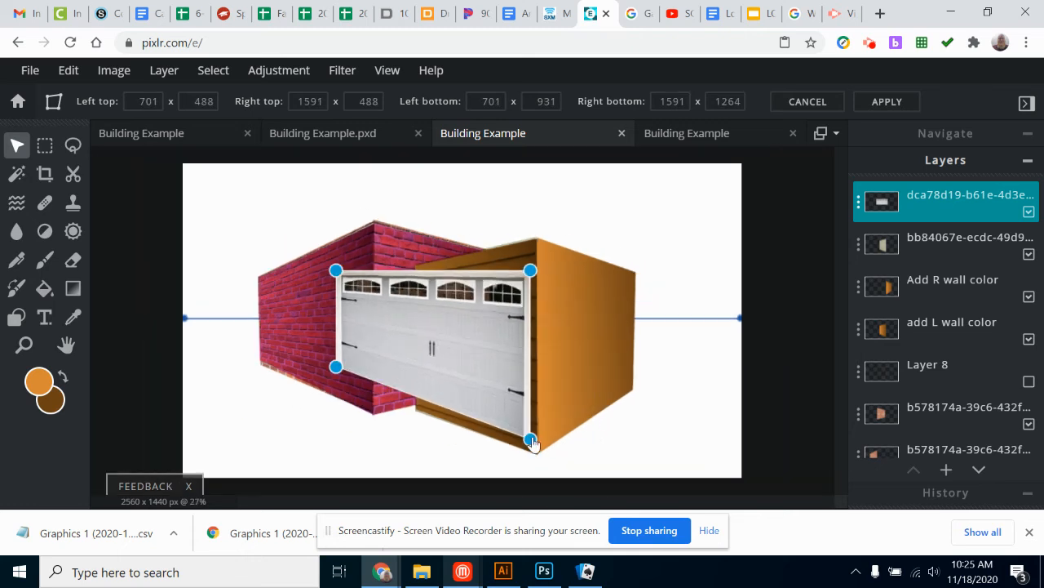
{"action": "left_click_drag", "start_coordinate": [531, 442], "coordinate": [532, 454]}
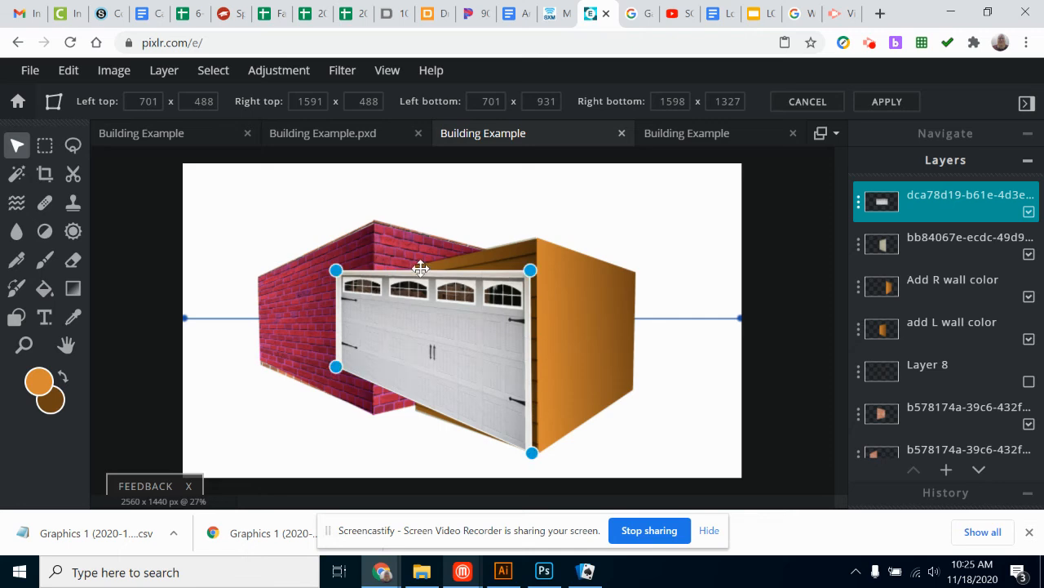
Fit the garage door corners to the sided wall at about 1112 × 641, 1580 × 611, 1119 × 1155 and 1583 × 1316, and apply the distortion.
{"action": "left_click_drag", "start_coordinate": [337, 369], "coordinate": [427, 415]}
{"action": "left_click_drag", "start_coordinate": [350, 275], "coordinate": [435, 315]}
{"action": "left_click_drag", "start_coordinate": [533, 276], "coordinate": [531, 305]}
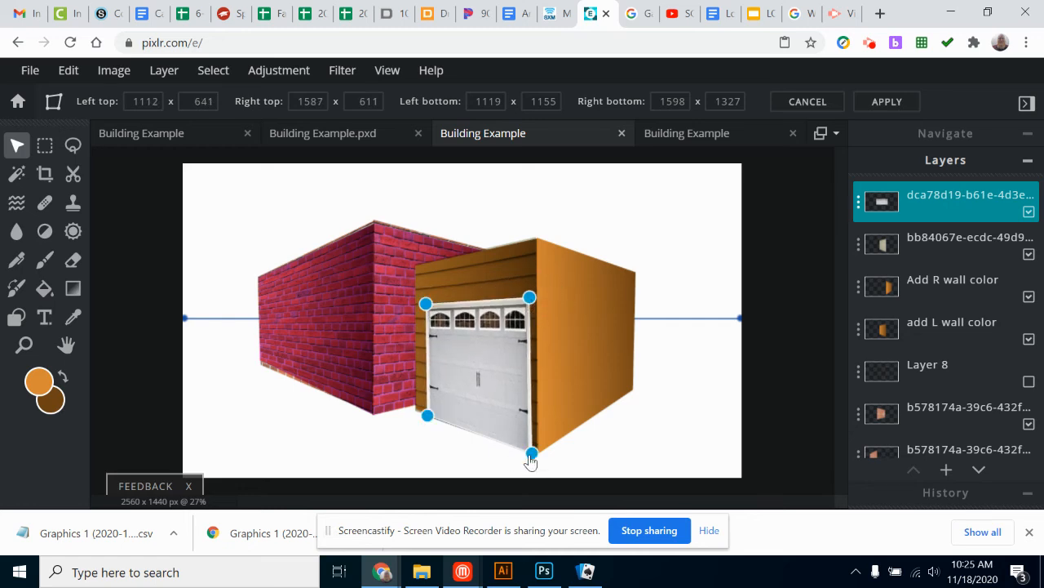
{"action": "left_click_drag", "start_coordinate": [531, 459], "coordinate": [529, 454]}
{"action": "left_click_drag", "start_coordinate": [531, 299], "coordinate": [528, 297]}
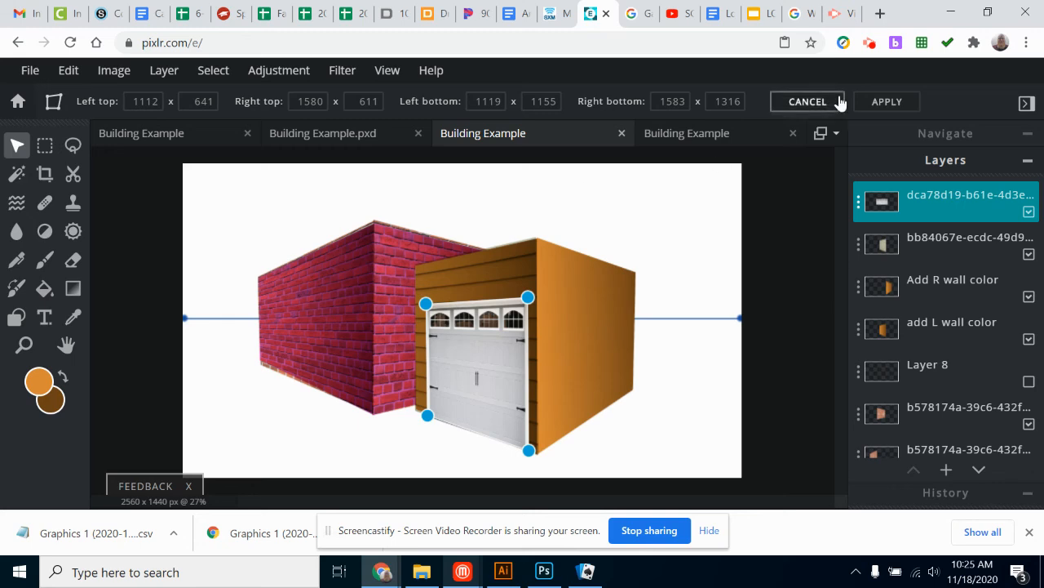
{"action": "left_click", "coordinate": [884, 103]}
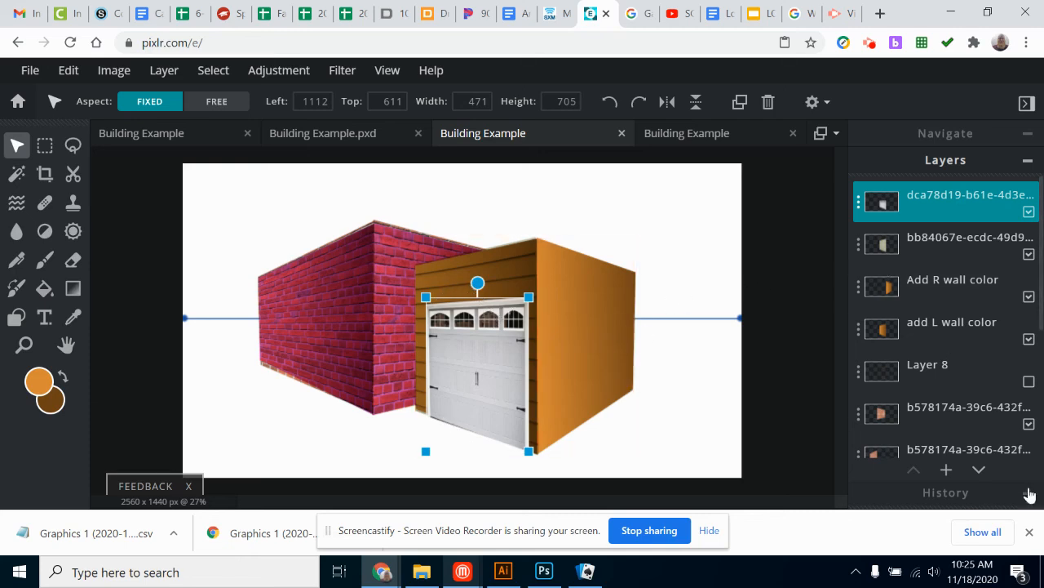
Add an empty layer above the garage door layer and hide the lap siding texture layer.
{"action": "left_click", "coordinate": [946, 469]}
{"action": "left_click", "coordinate": [612, 273]}
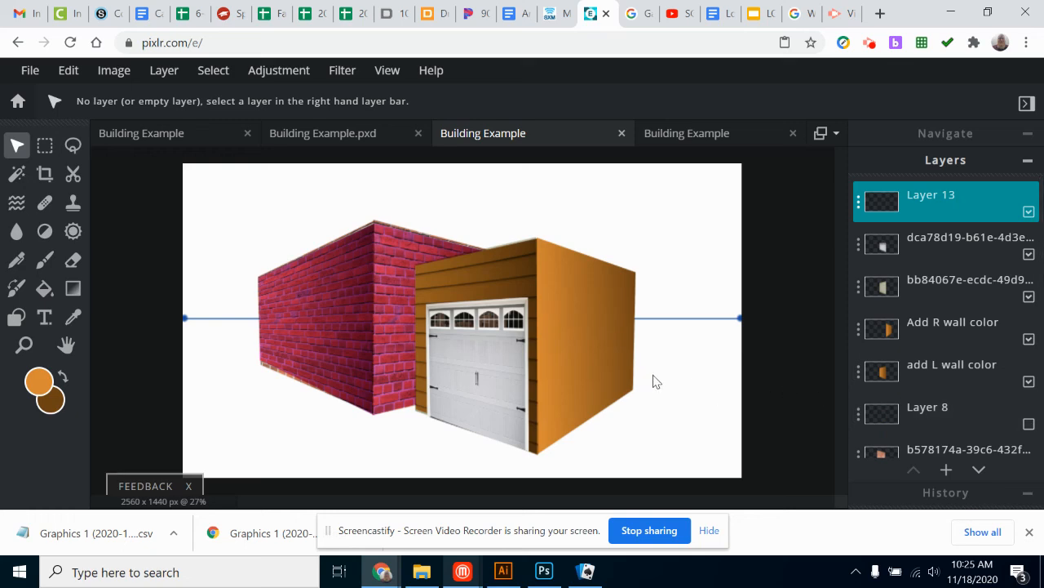
{"action": "left_click", "coordinate": [1028, 296]}
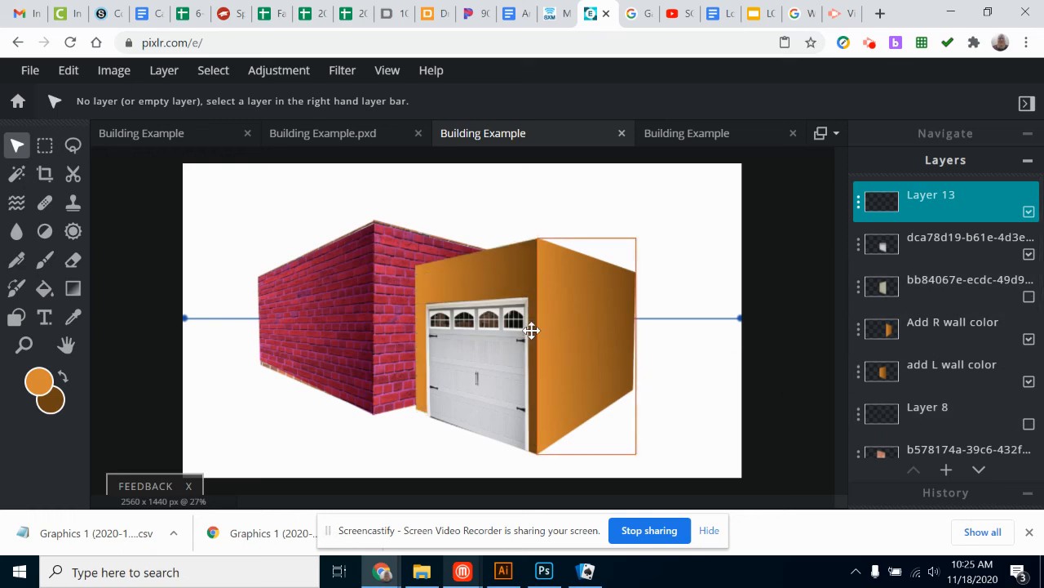
Swap the colors to make dark brown active and draw a straight guide line from the left vanishing point along the garage door's top edge onto the right wall.
{"action": "left_click", "coordinate": [63, 376]}
{"action": "left_click", "coordinate": [17, 317]}
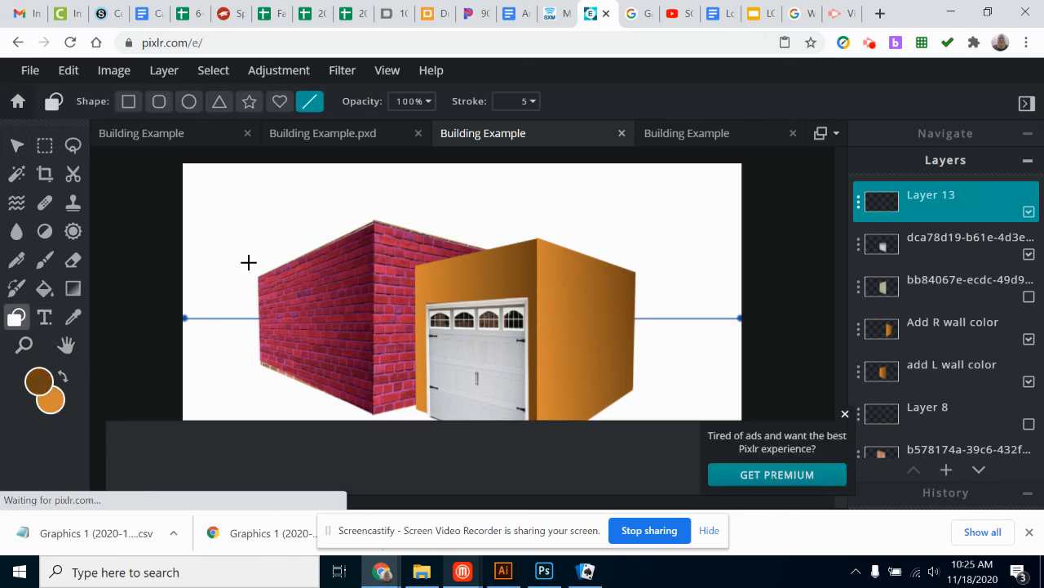
{"action": "mouse_move", "coordinate": [186, 317]}
{"action": "left_mouse_down"}
{"action": "mouse_move", "coordinate": [571, 260]}
{"action": "mouse_move", "coordinate": [587, 297]}
{"action": "mouse_move", "coordinate": [595, 275]}
{"action": "mouse_move", "coordinate": [609, 289]}
{"action": "left_mouse_up"}
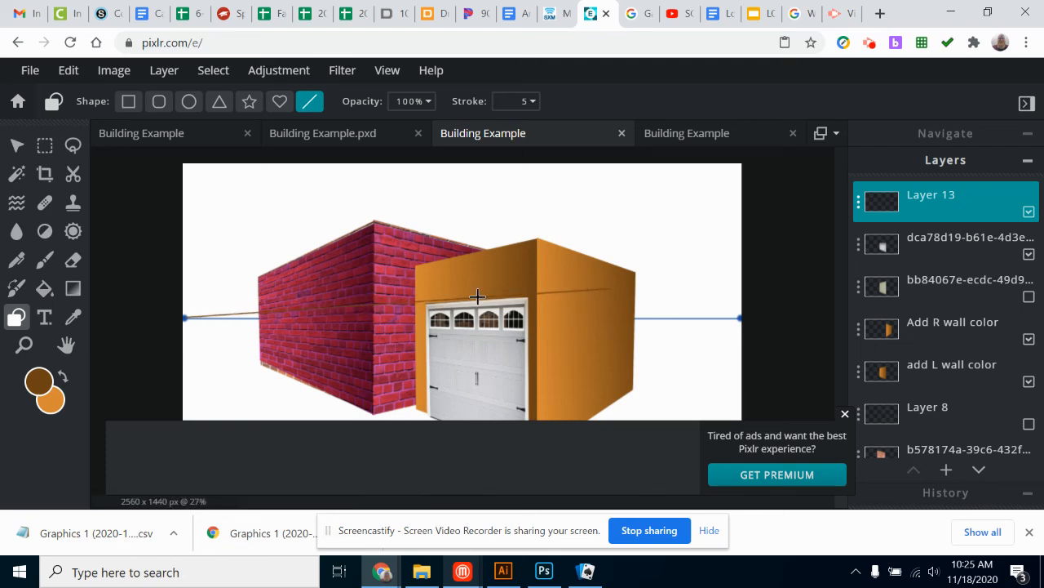
{"action": "left_click_drag", "start_coordinate": [618, 295], "coordinate": [618, 295]}
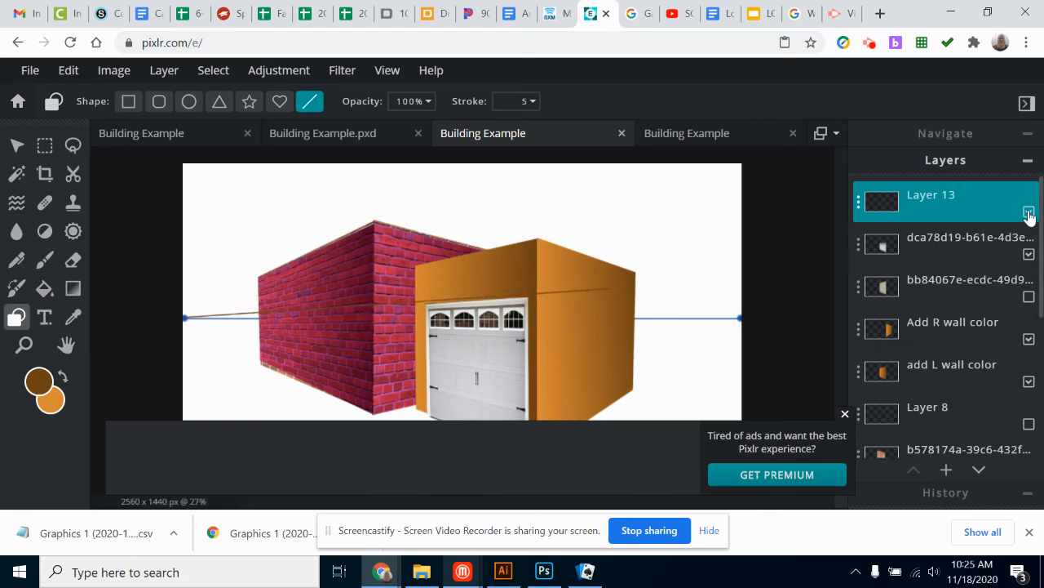
Hide the guide line layer and show the lap siding texture layer again, dismissing the premium advertisement.
{"action": "left_click", "coordinate": [1029, 212]}
{"action": "scroll", "coordinate": [622, 344], "scroll_direction": "down", "scroll_amount": 1}
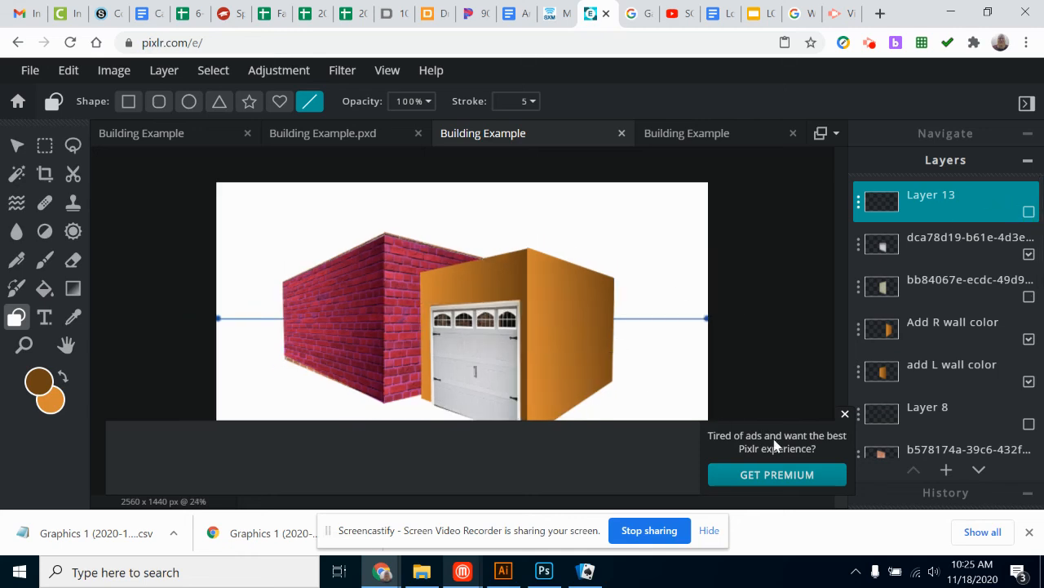
{"action": "left_click", "coordinate": [846, 415]}
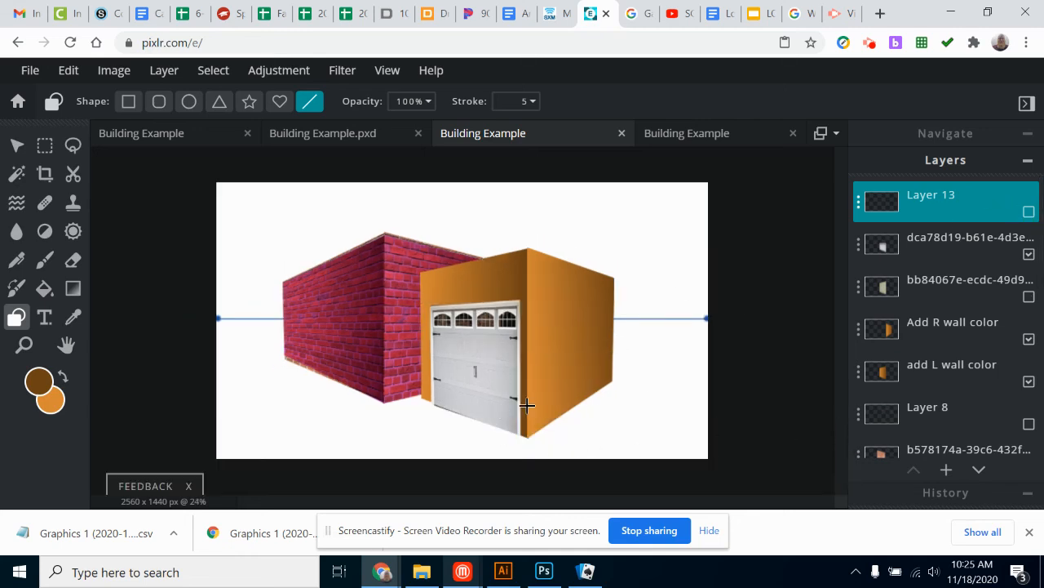
{"action": "left_click", "coordinate": [1029, 297]}
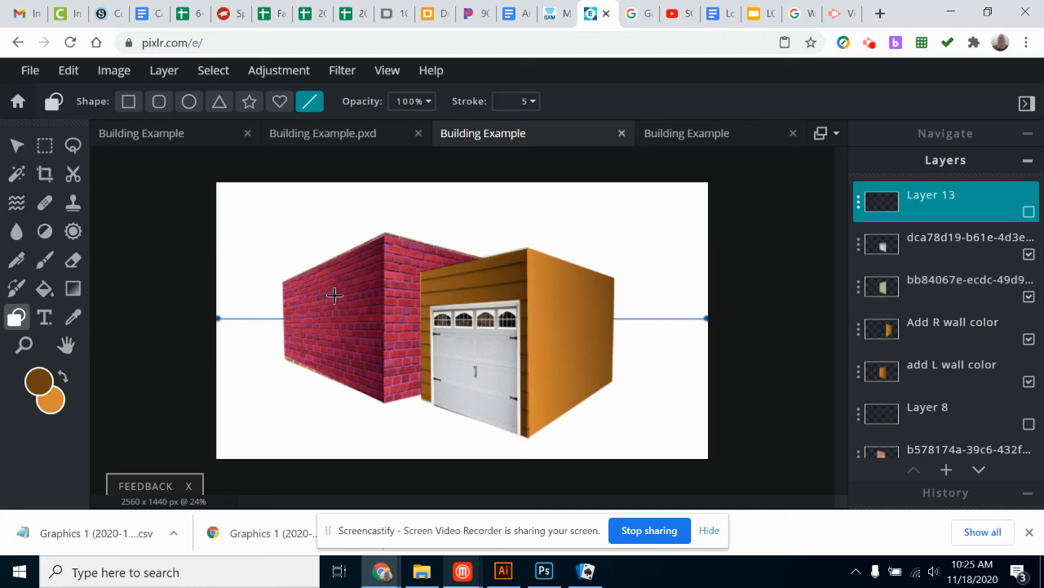